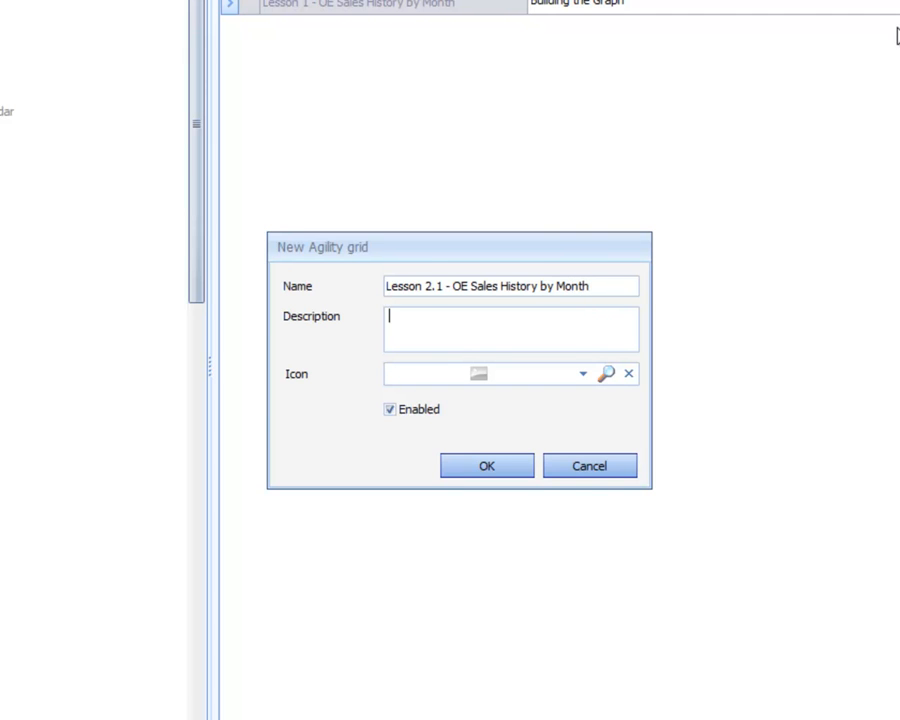
- Give the new grid "Lesson 2.1 - OE Sales History by Month" the description "Adding the Link List" and create it
type("dding the Link List")
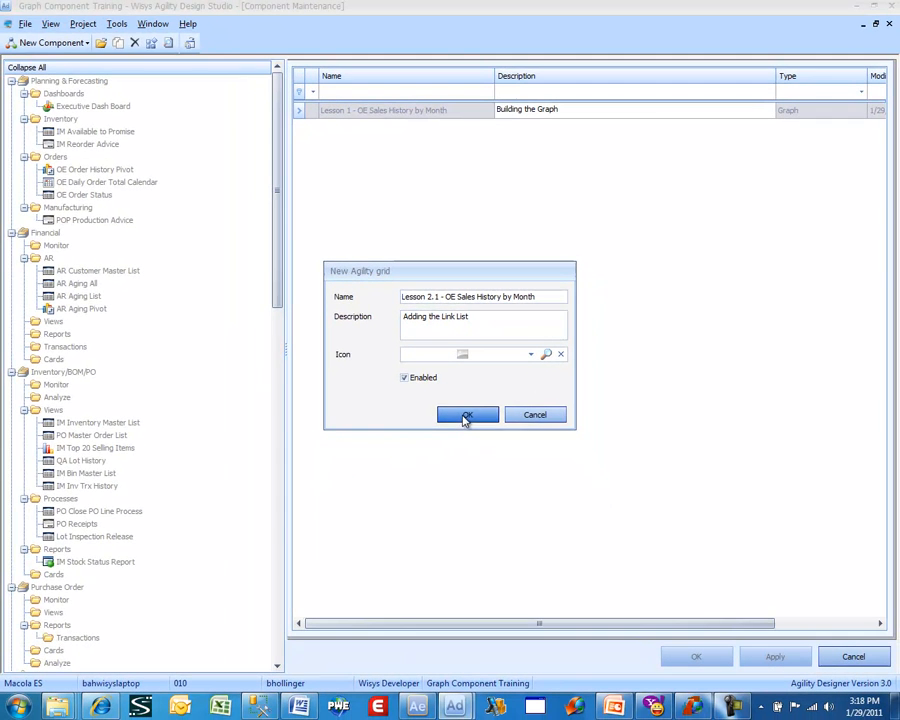
left_click(466, 416)
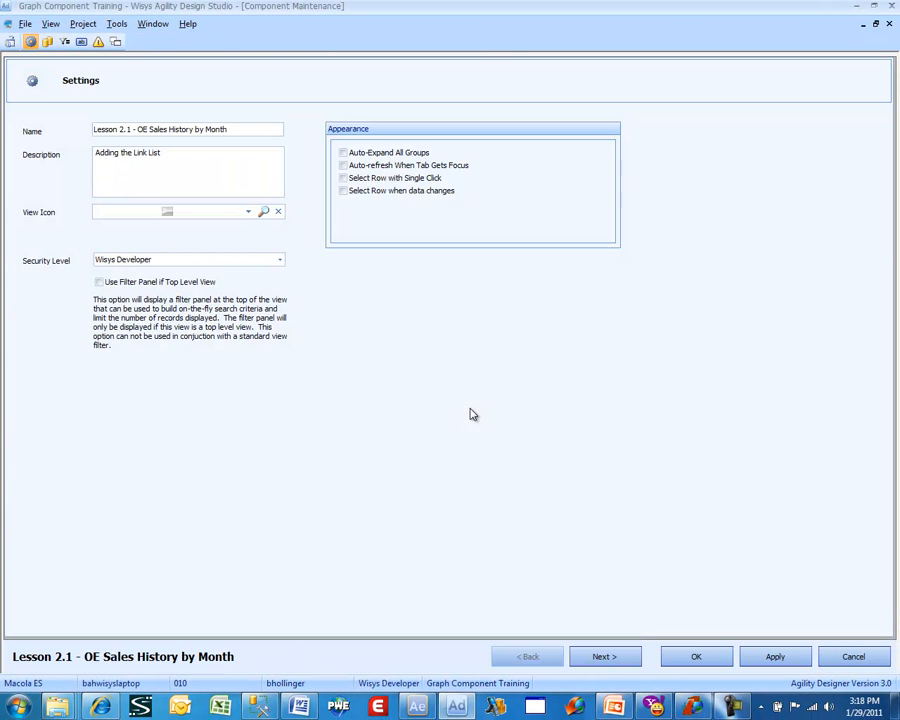
left_click(606, 655)
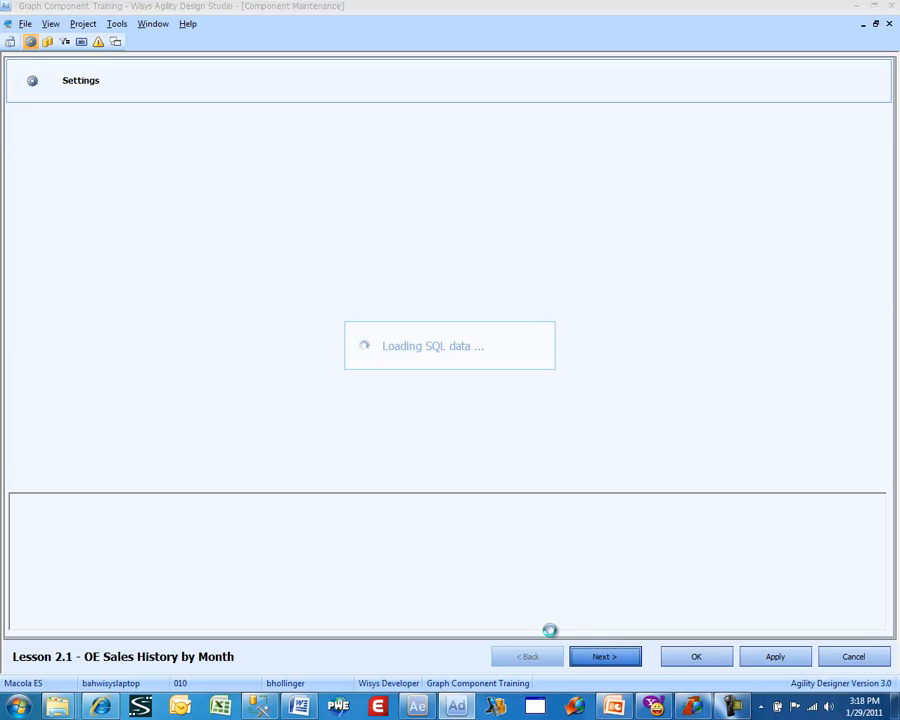
left_click(82, 500)
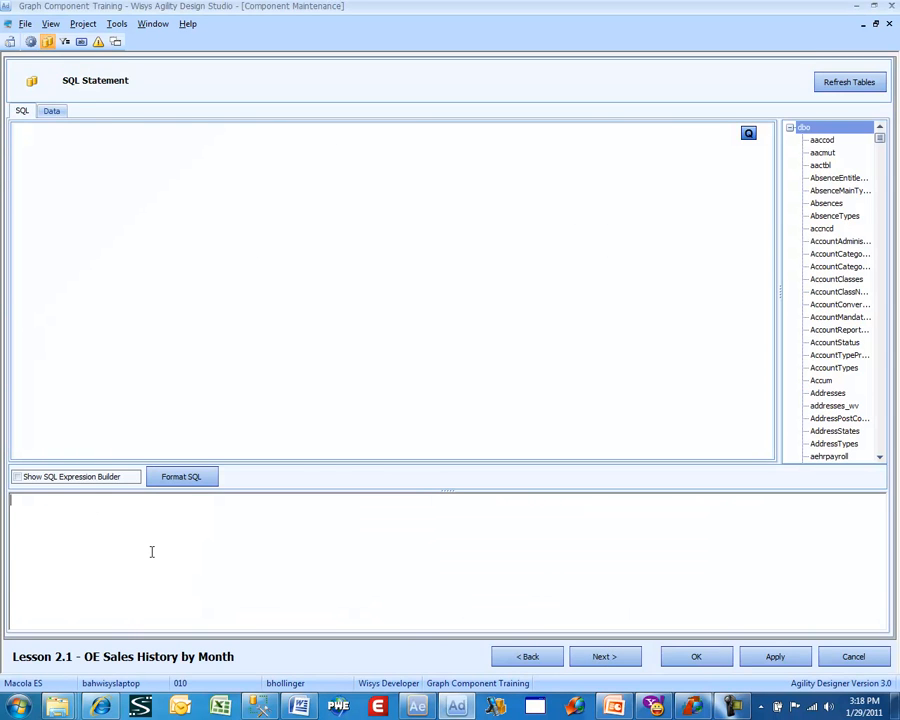
type("SELECT * FROM   oehdrhst_wv WHERE  oehdrhst_wv.orig_ord_type IN ( 'O', 'I', 'C' )        AND MONTH(oehdrhst_wv.inv_dt) = @Month        AND YEAR(oehdrhst_wv.inv_dt) = @Year")
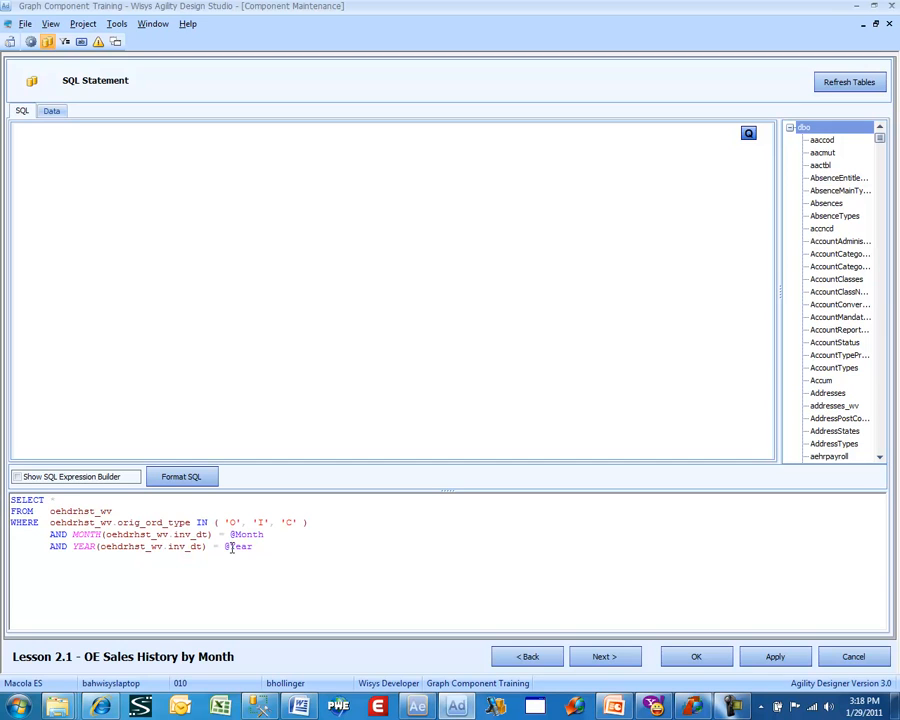
left_click(167, 374)
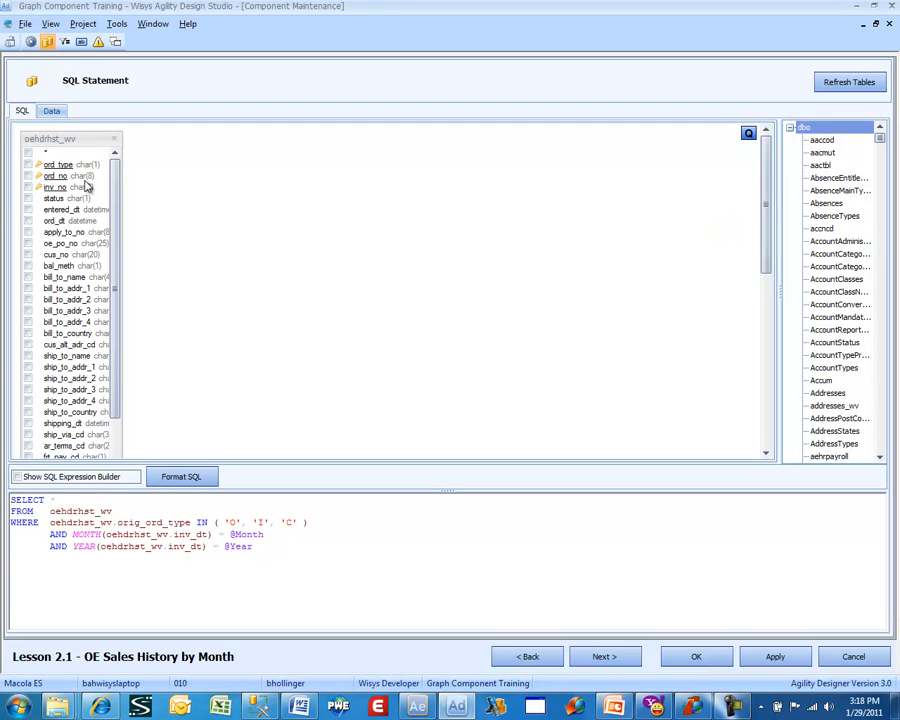
left_click(58, 113)
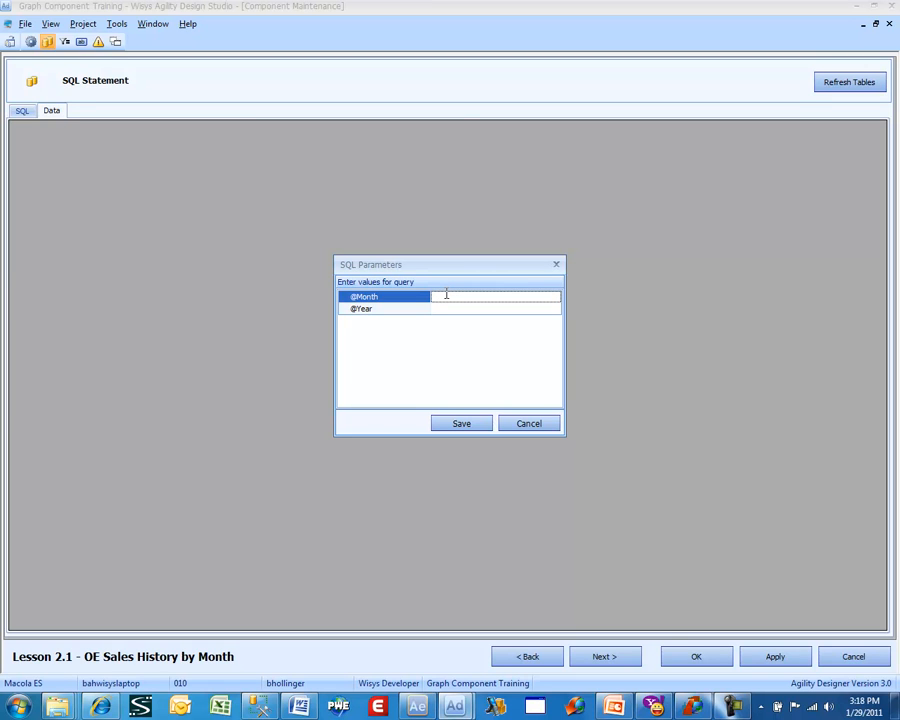
type("8")
key("Tab")
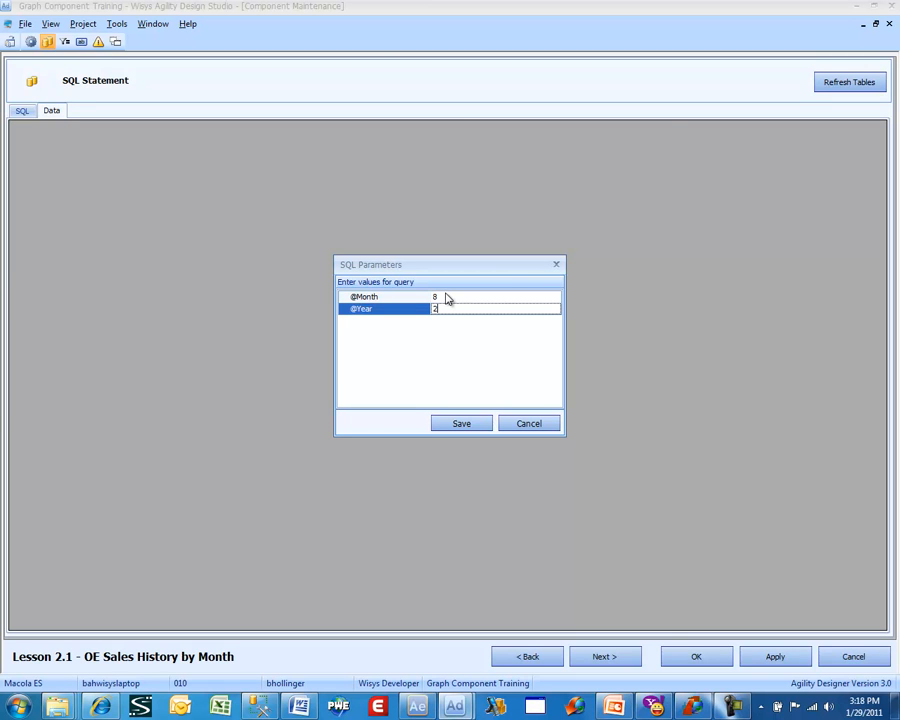
key("Return")
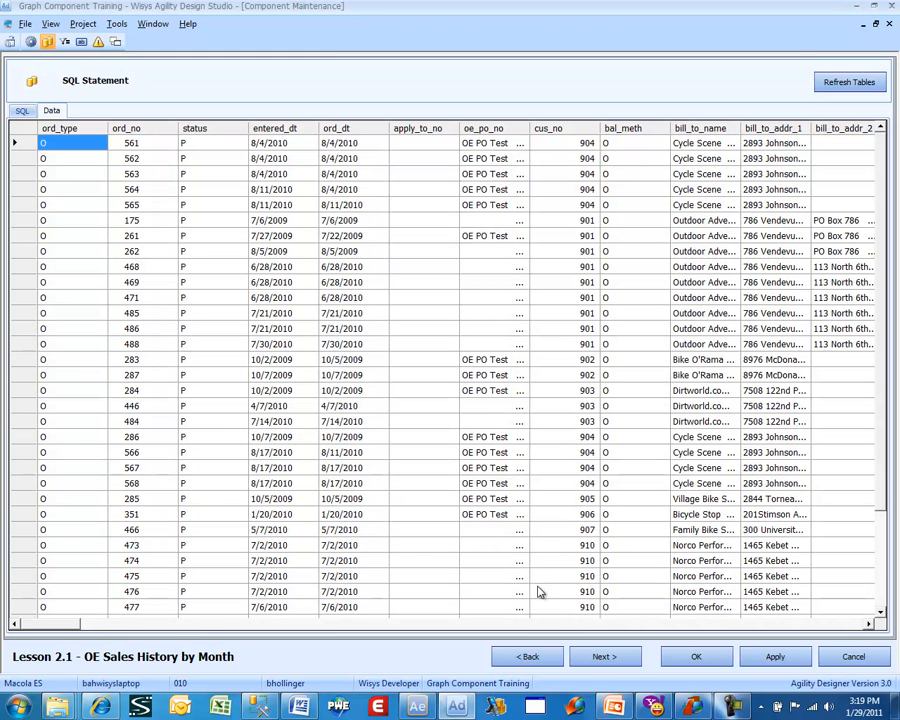
left_click_drag(41, 630, 400, 632)
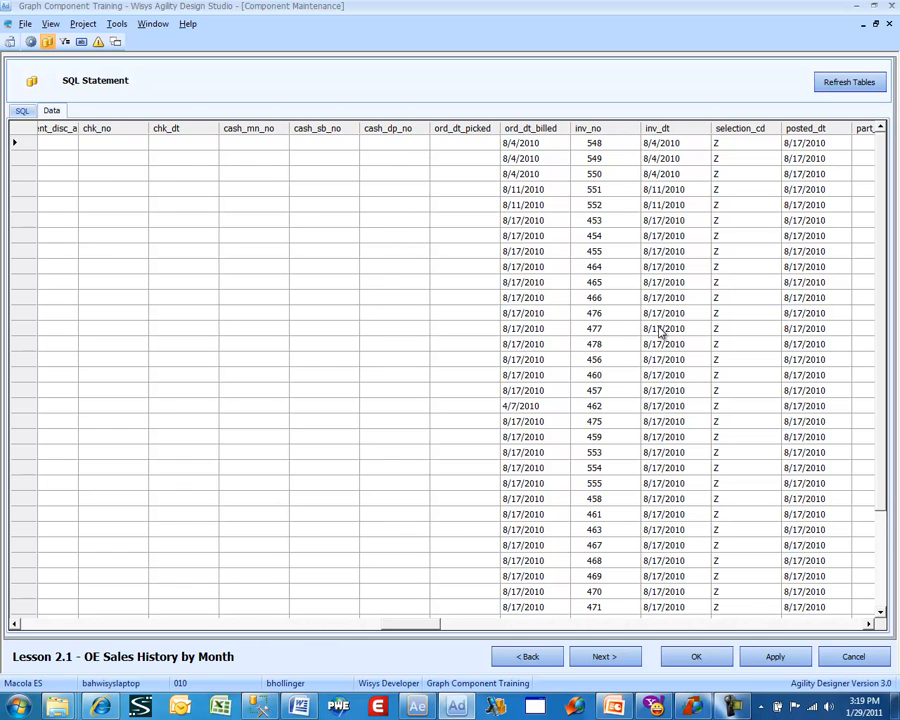
left_click_drag(428, 623, 54, 604)
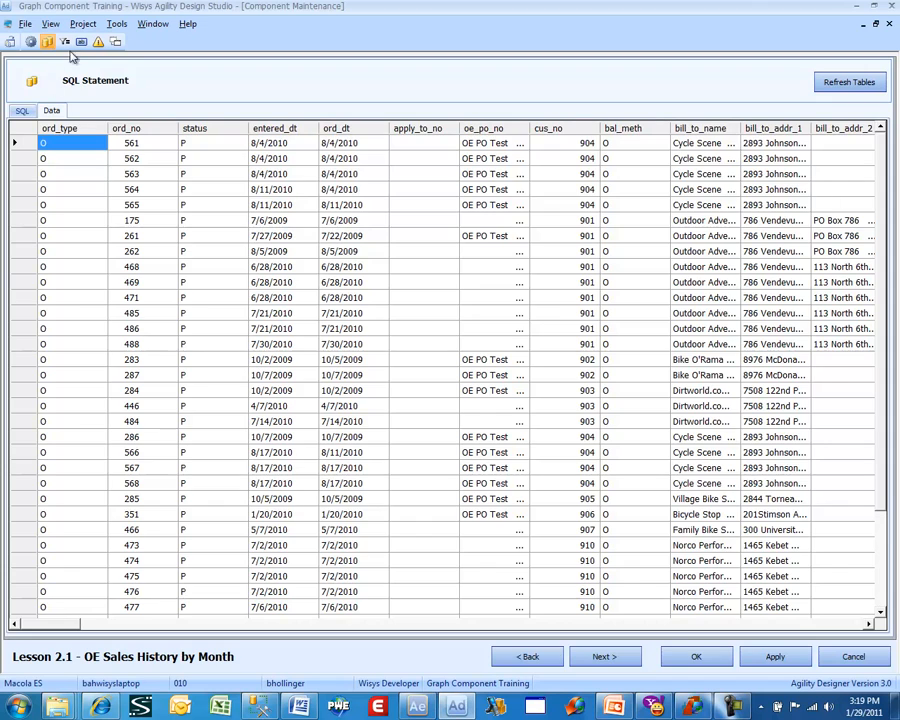
left_click(21, 111)
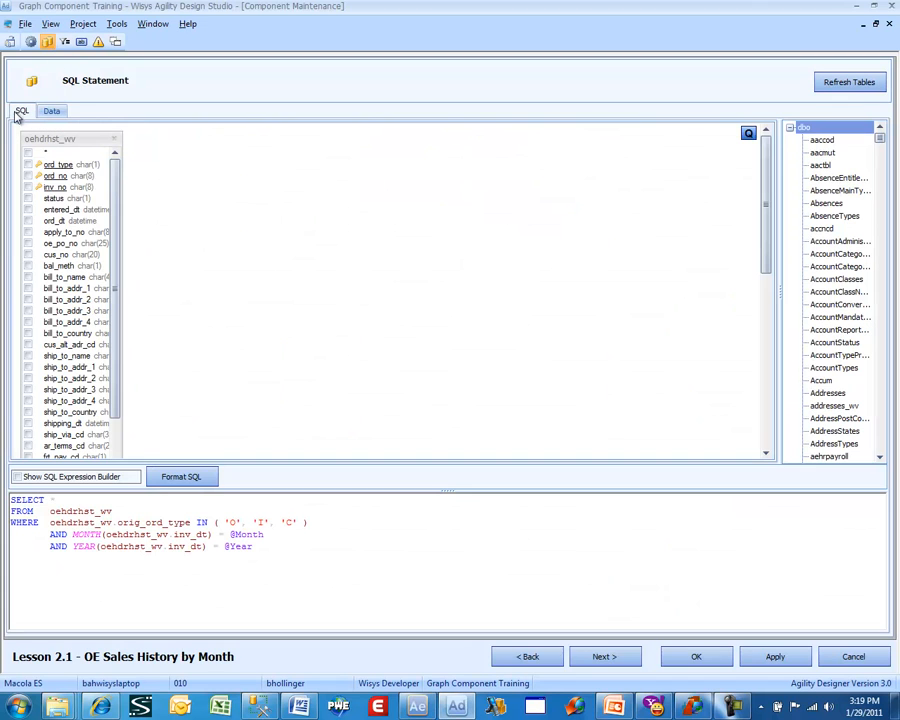
left_click(590, 658)
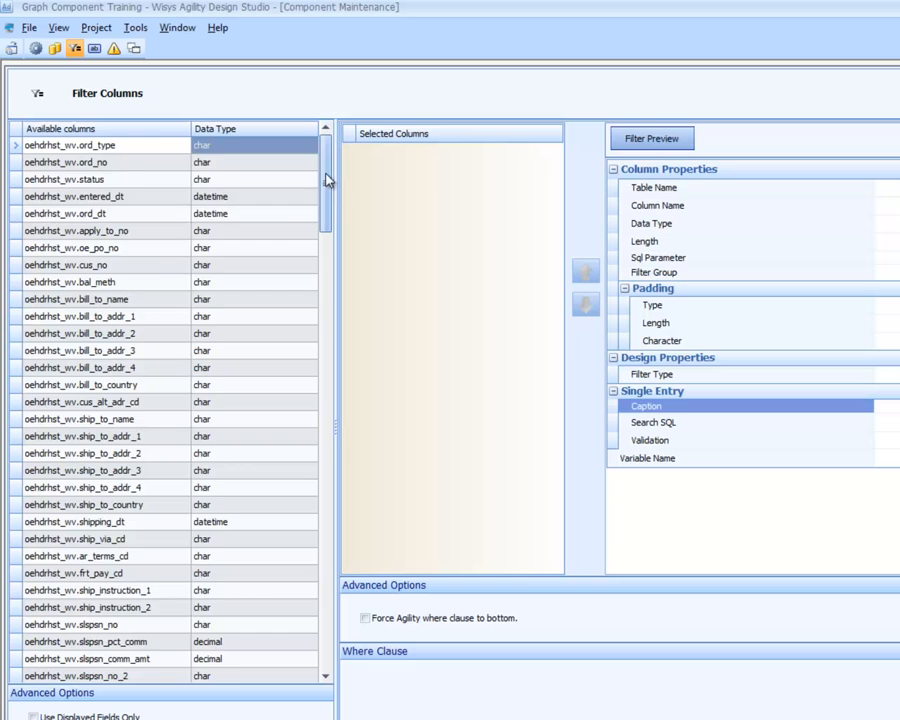
left_click_drag(326, 180, 343, 682)
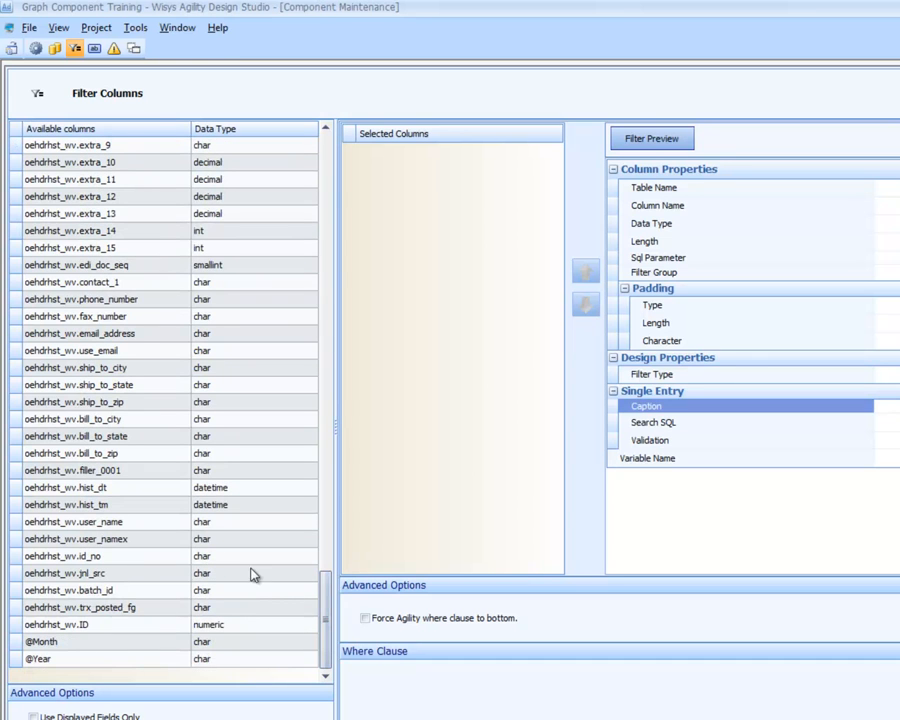
double_click(168, 644)
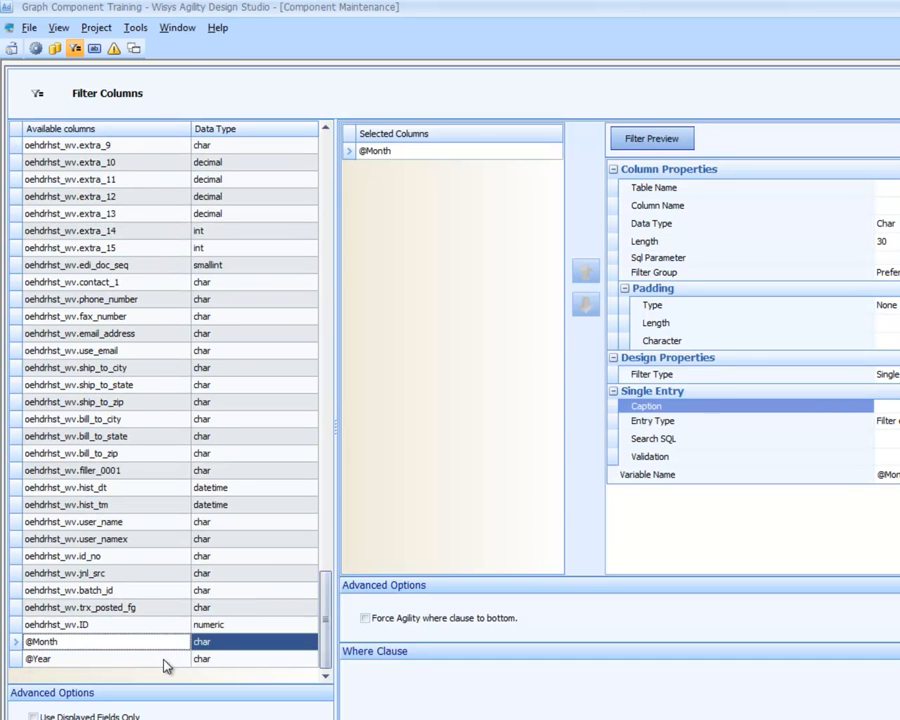
double_click(163, 660)
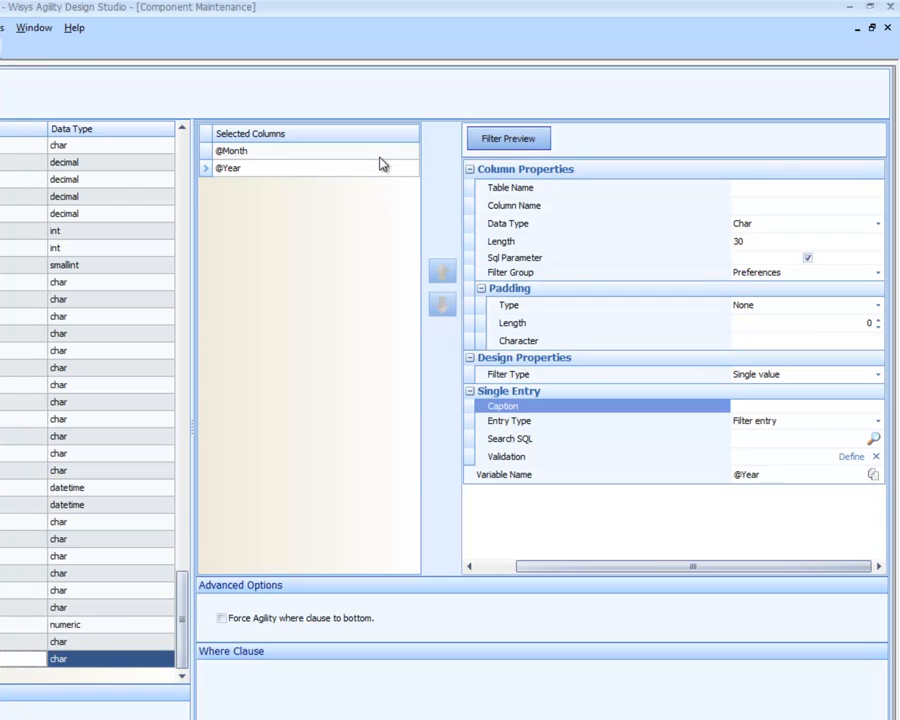
left_click(379, 157)
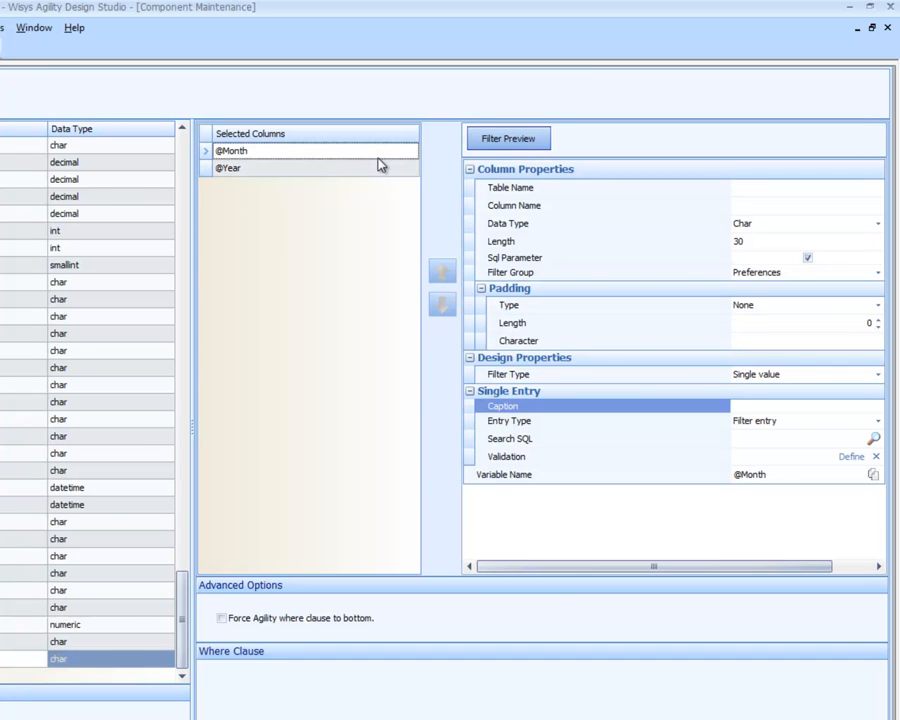
left_click(745, 233)
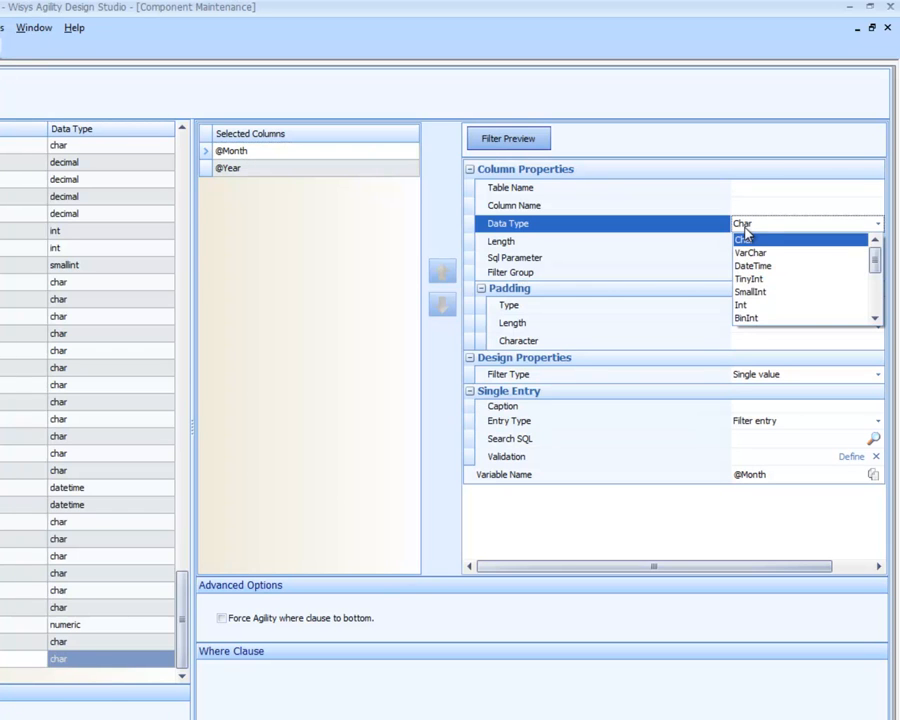
left_click(756, 304)
left_click(340, 167)
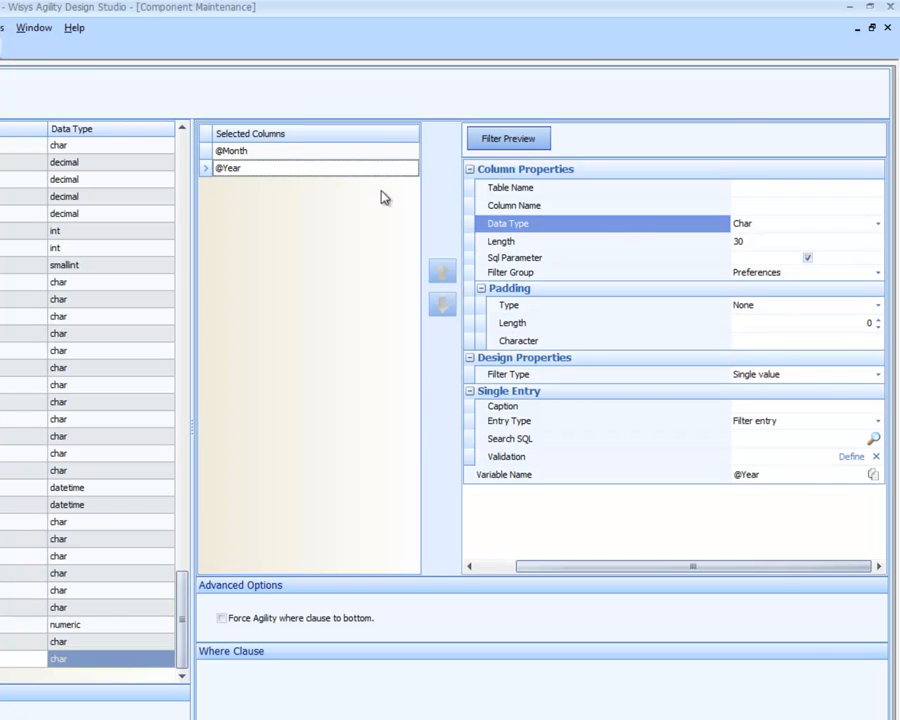
left_click(745, 233)
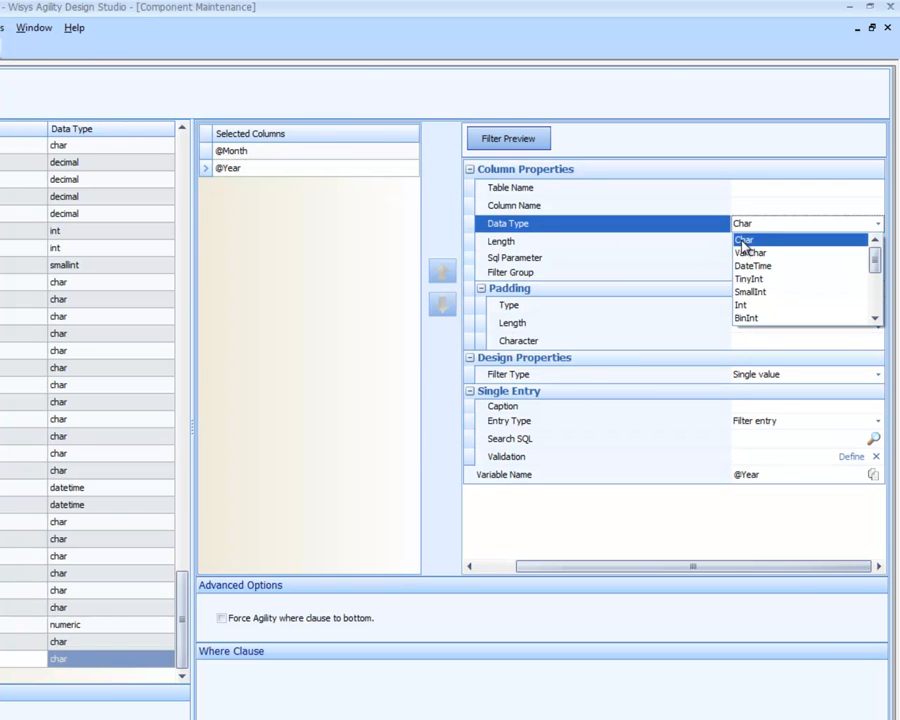
left_click(745, 306)
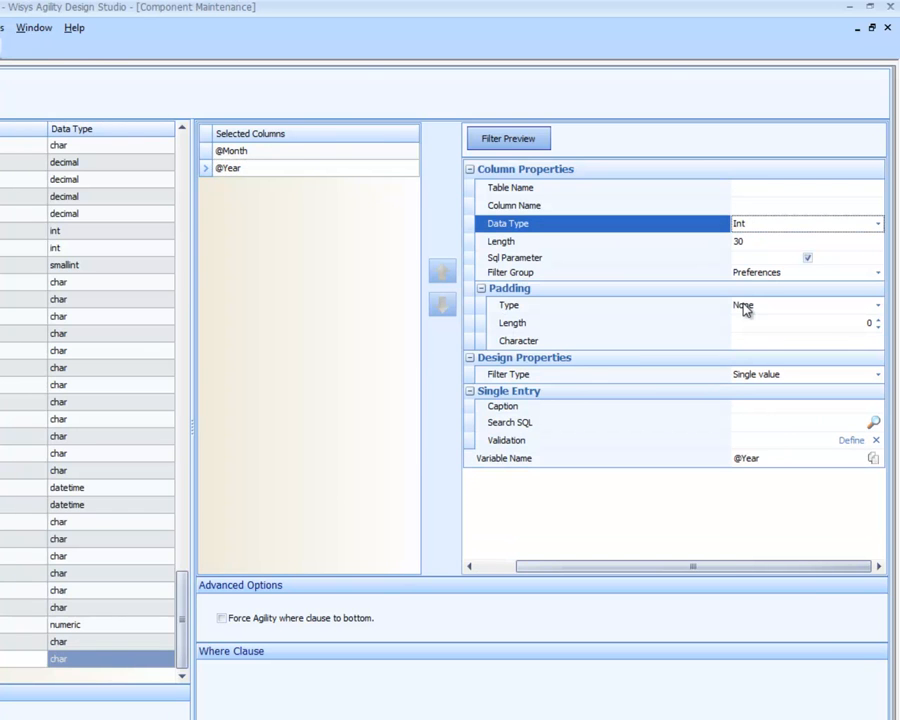
left_click(286, 156)
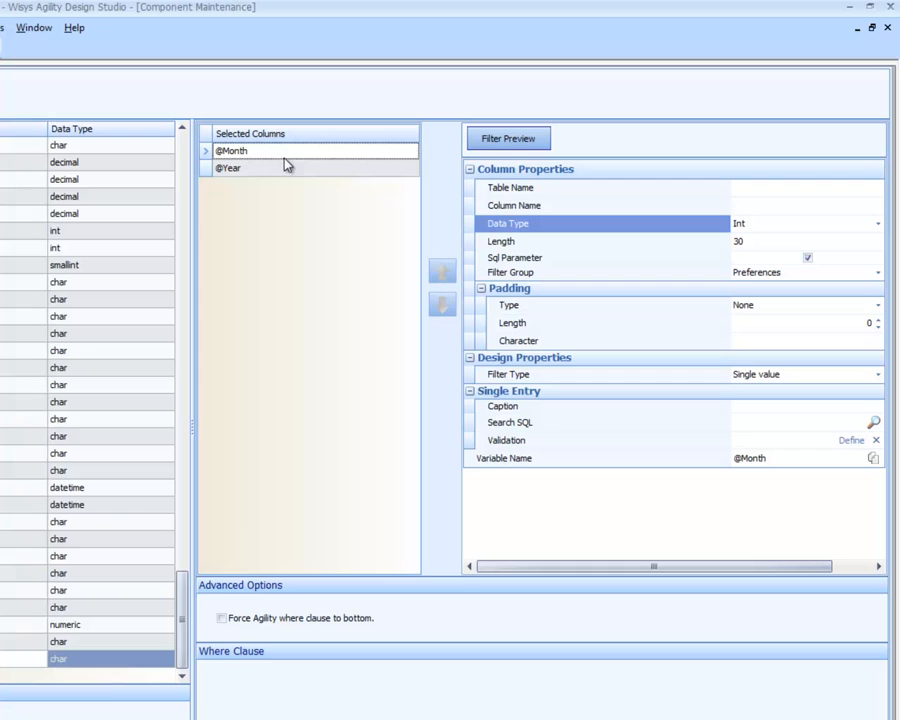
left_click(748, 407)
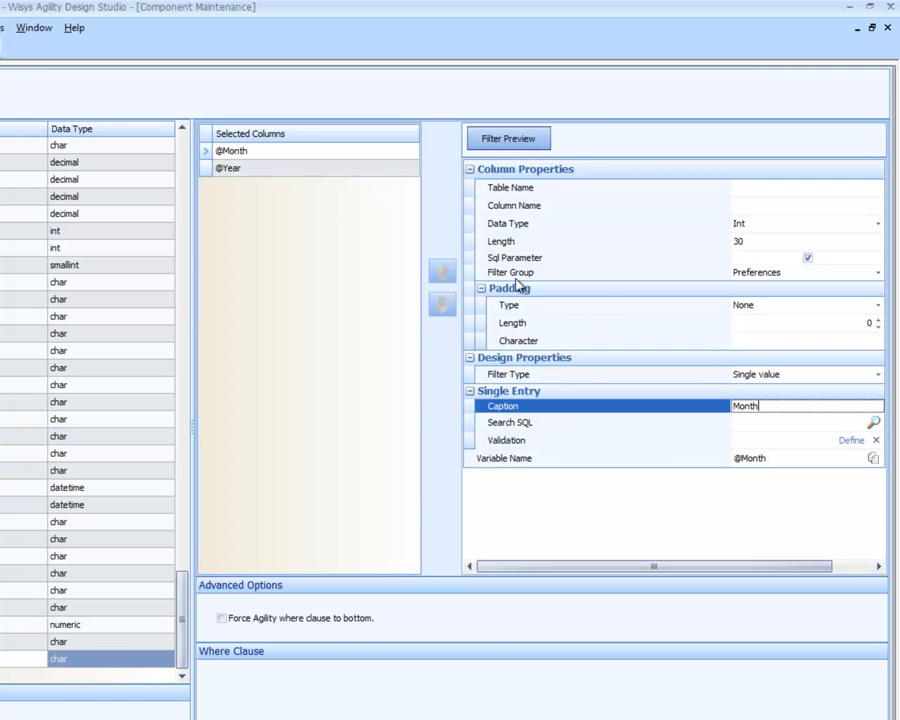
left_click(257, 172)
left_click(270, 154)
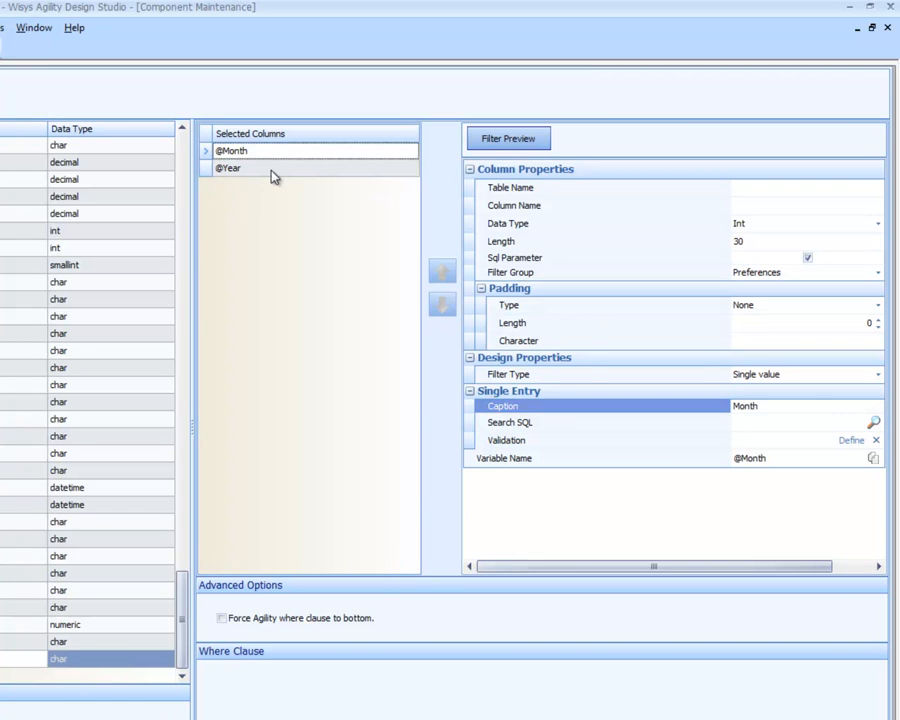
left_click(274, 175)
left_click(740, 406)
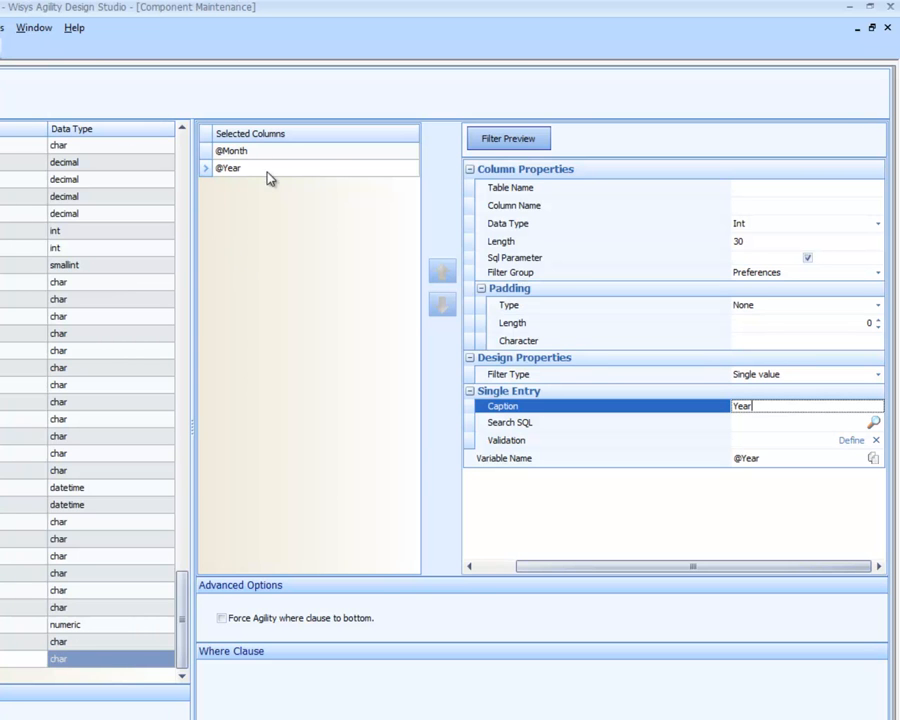
left_click(270, 153)
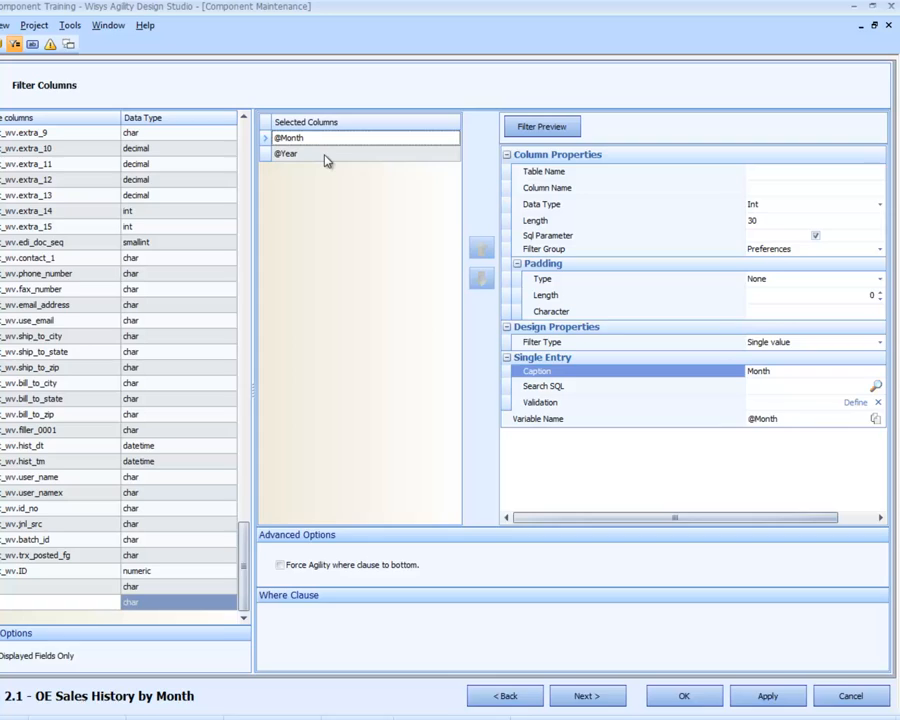
left_click(323, 156)
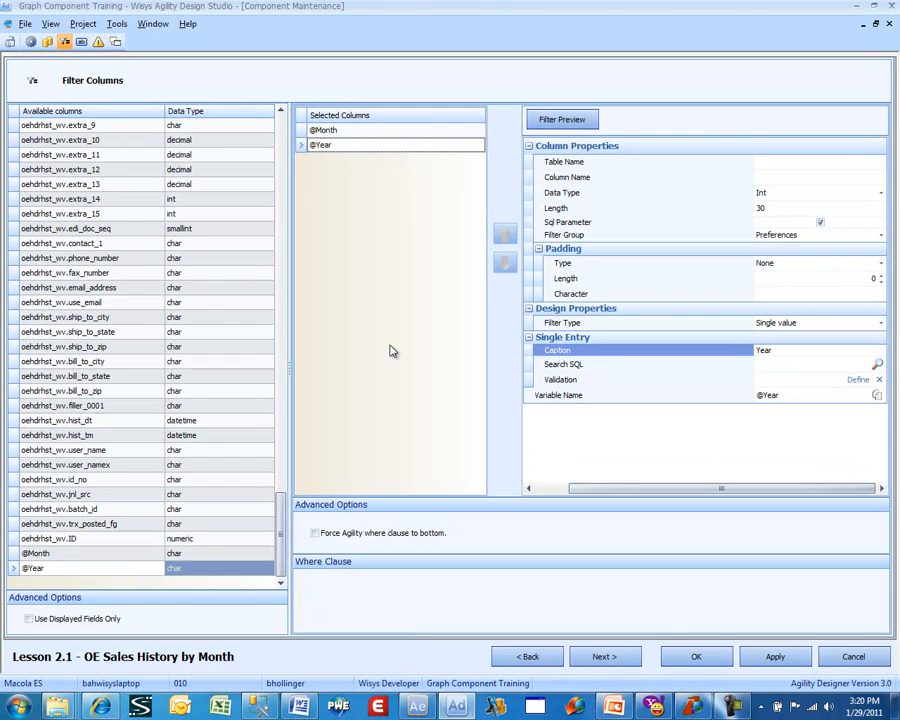
- Save the grid component without adding any buttons and open a preview of Lesson 2.1
left_click(600, 656)
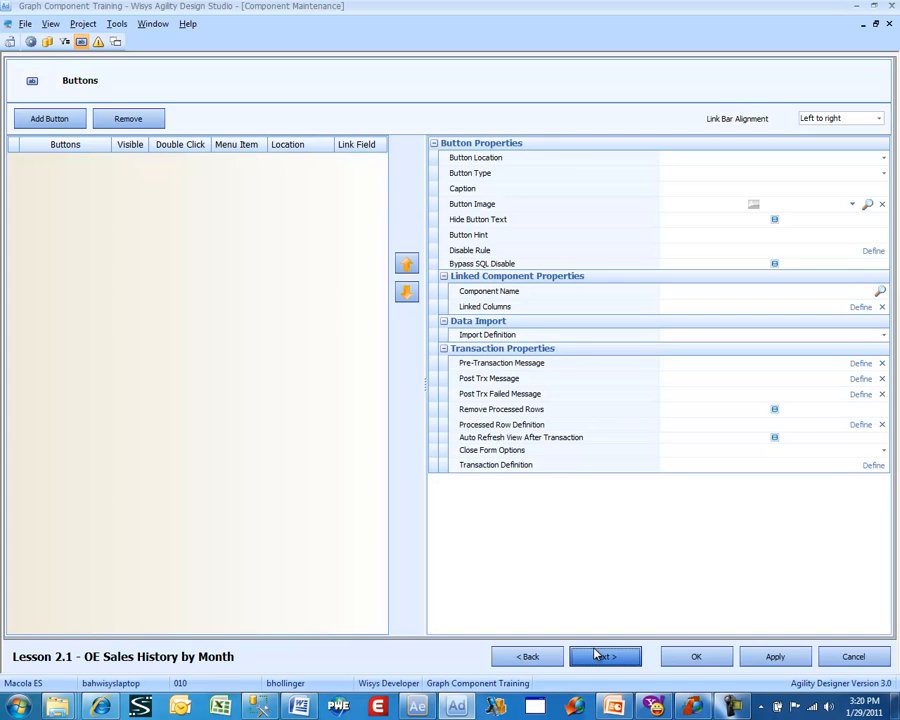
left_click(684, 657)
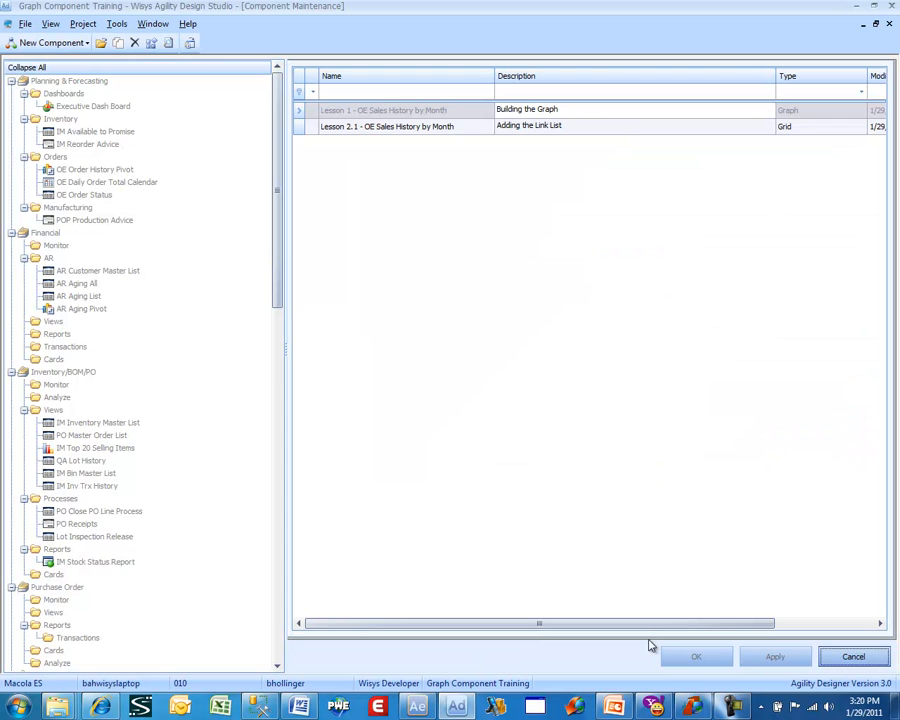
left_click(347, 130)
right_click(347, 130)
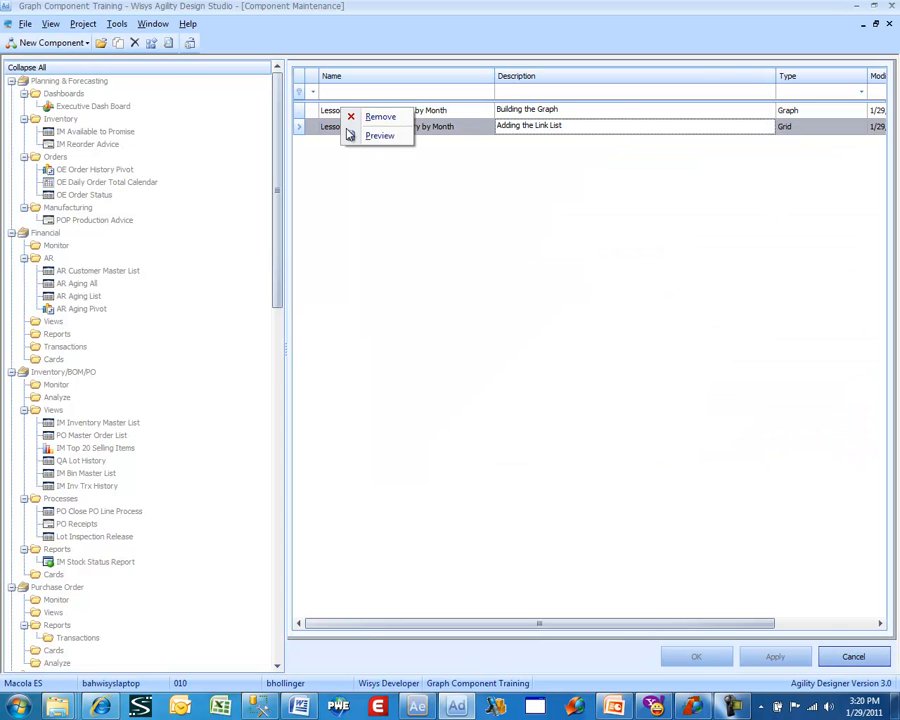
left_click(364, 134)
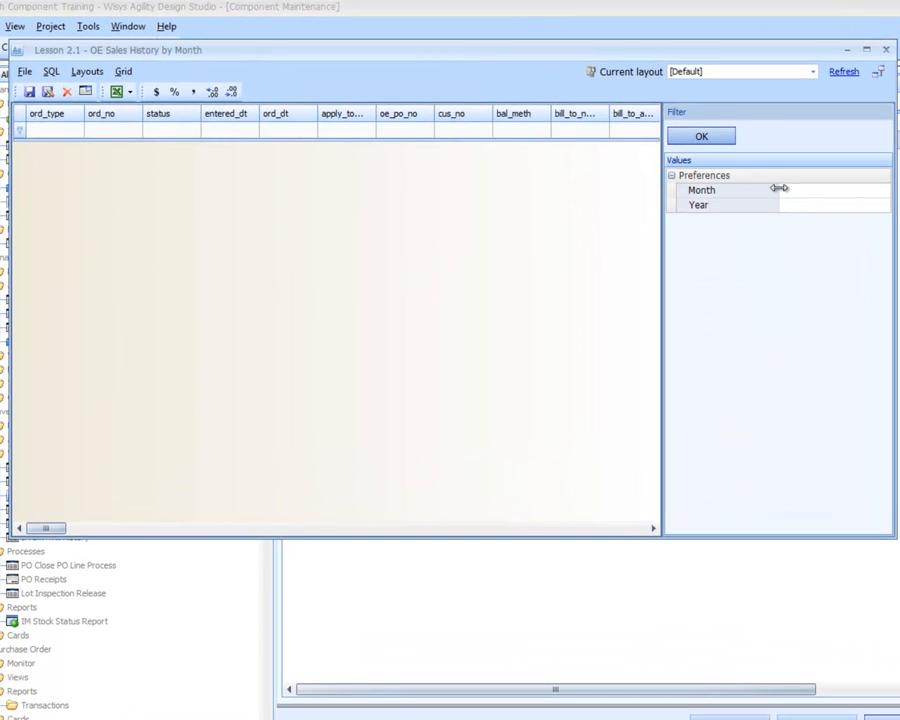
- Filter the previewed grid by month 8 and year 2010 to load its records
left_click(781, 189)
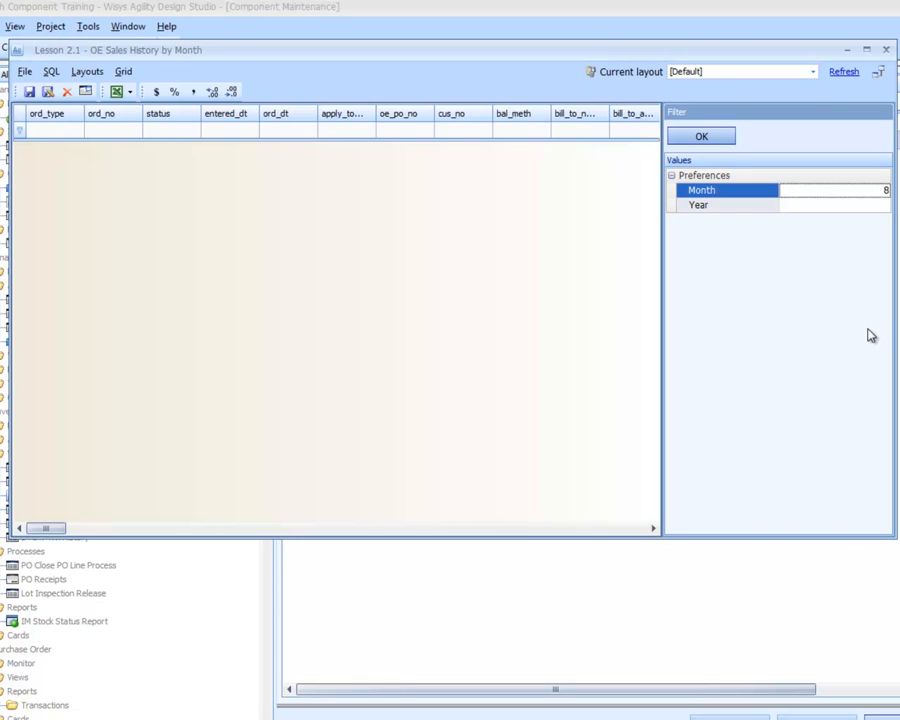
key("Tab")
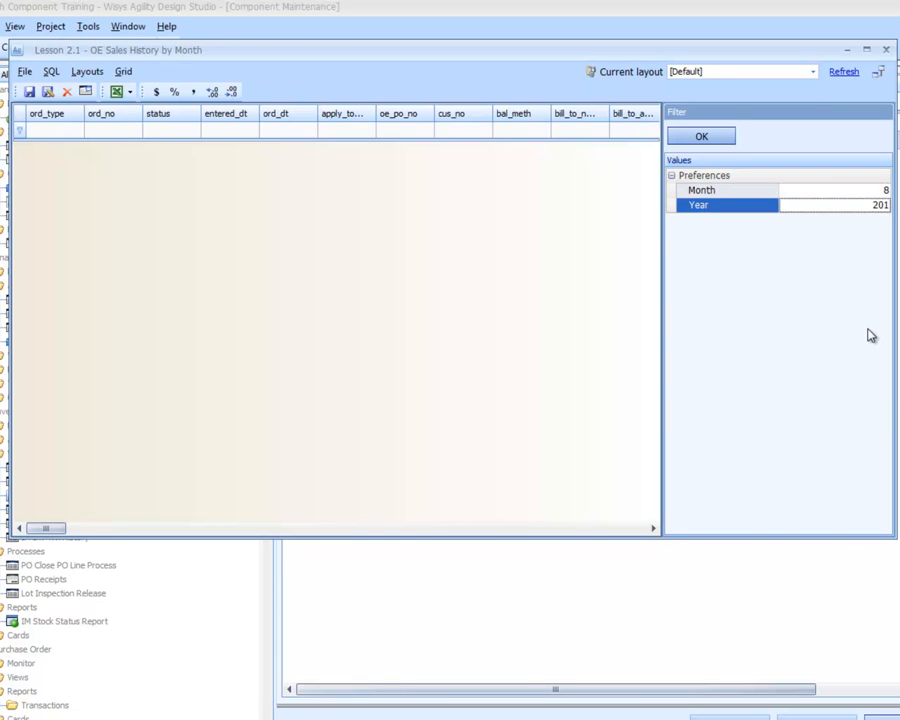
left_click(701, 136)
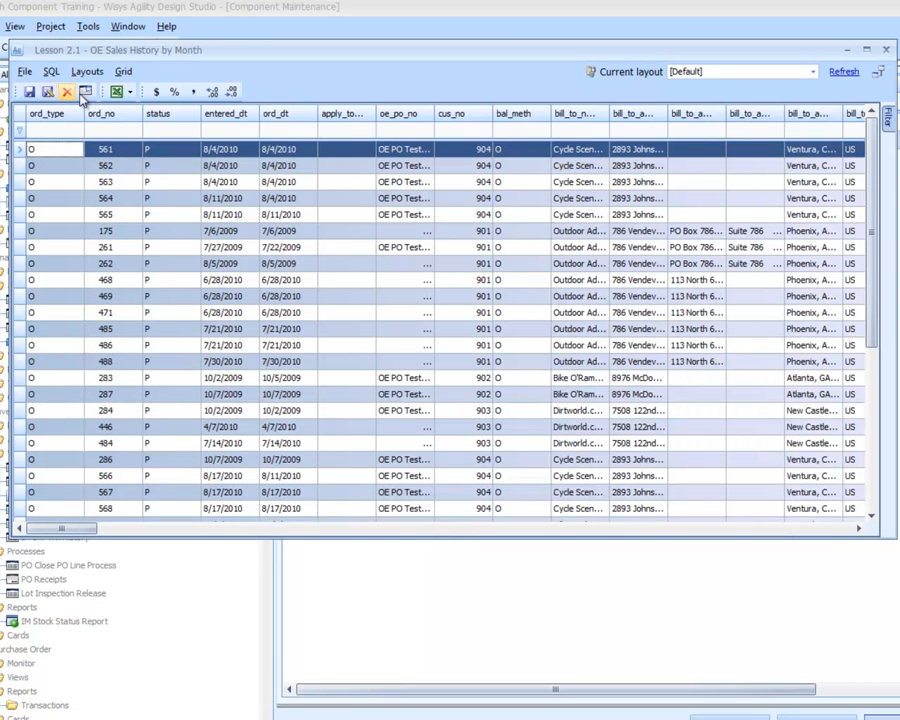
- Automatically format the grid's column captions and widths, and move the Inv Dt column directly after Ord Dt
left_click(85, 91)
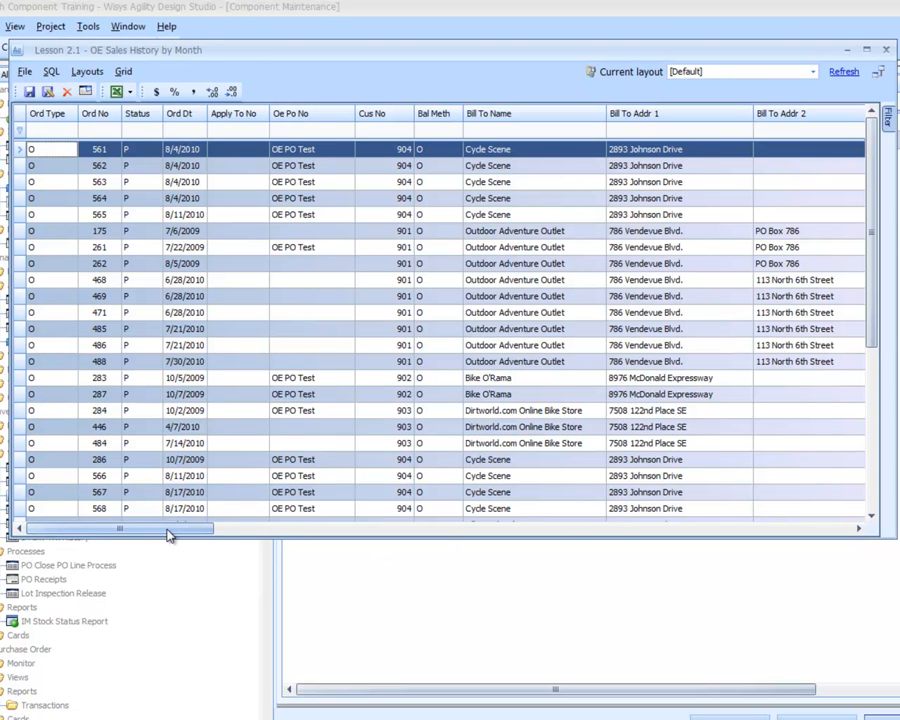
left_click_drag(168, 536, 607, 537)
mouse_move(697, 118)
left_mouse_down()
mouse_move(18, 115)
mouse_move(110, 116)
mouse_move(195, 133)
mouse_move(182, 128)
mouse_move(210, 122)
left_mouse_up()
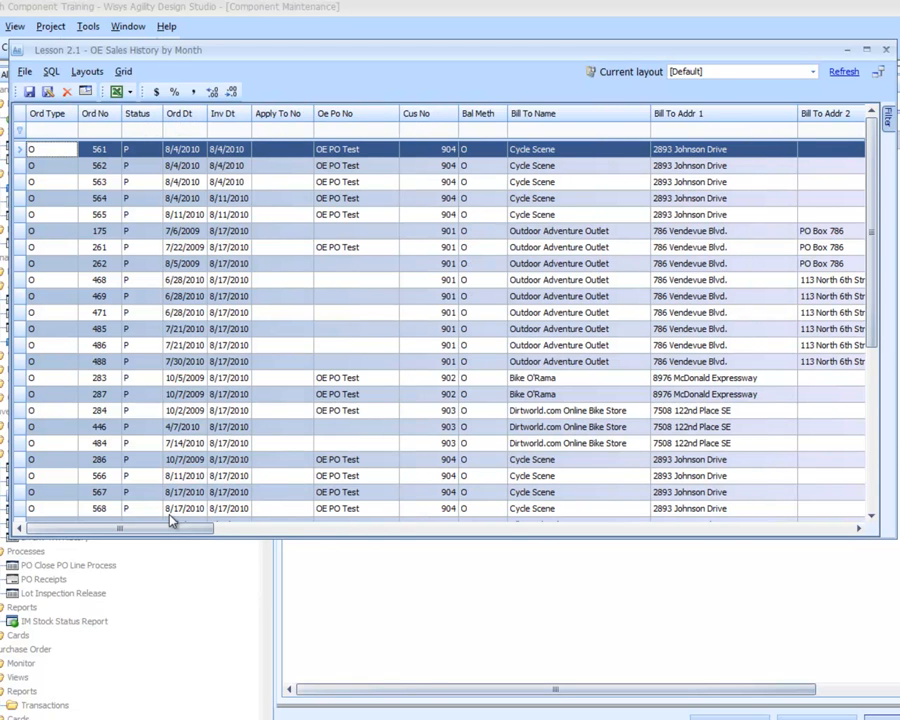
- Move the Inv No column directly after Ord Type in the grid and close the Lesson 2.1 preview
left_click_drag(181, 537, 624, 546)
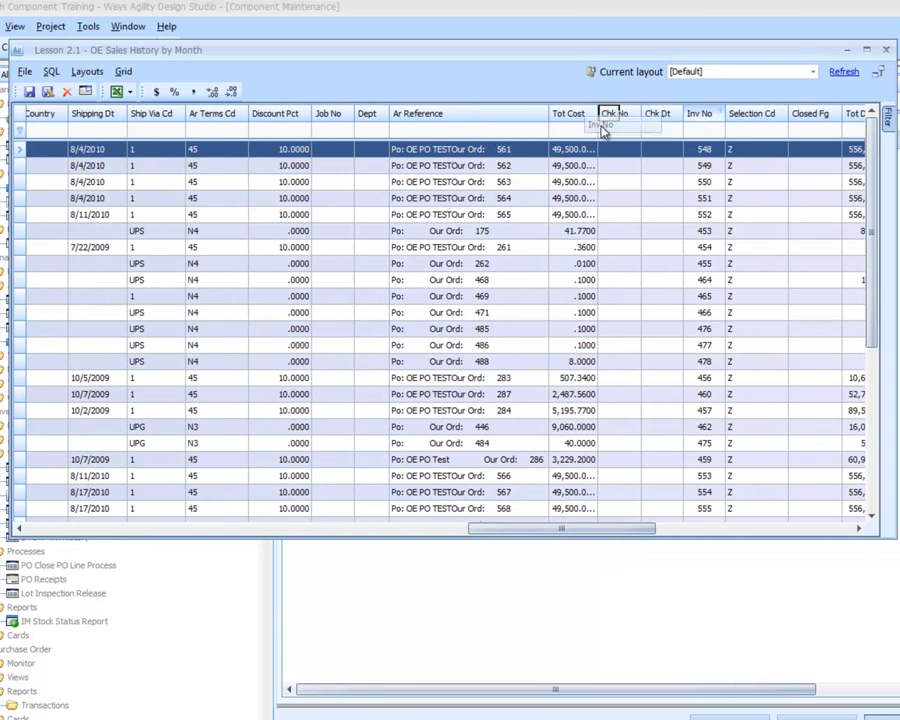
left_click_drag(2, 116, 62, 100)
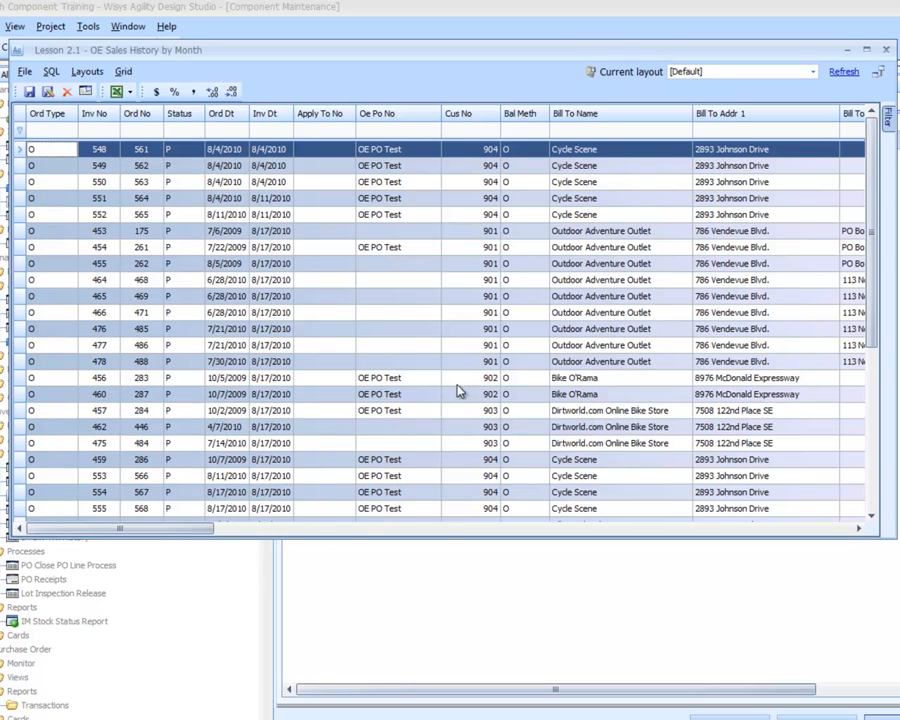
left_click(124, 72)
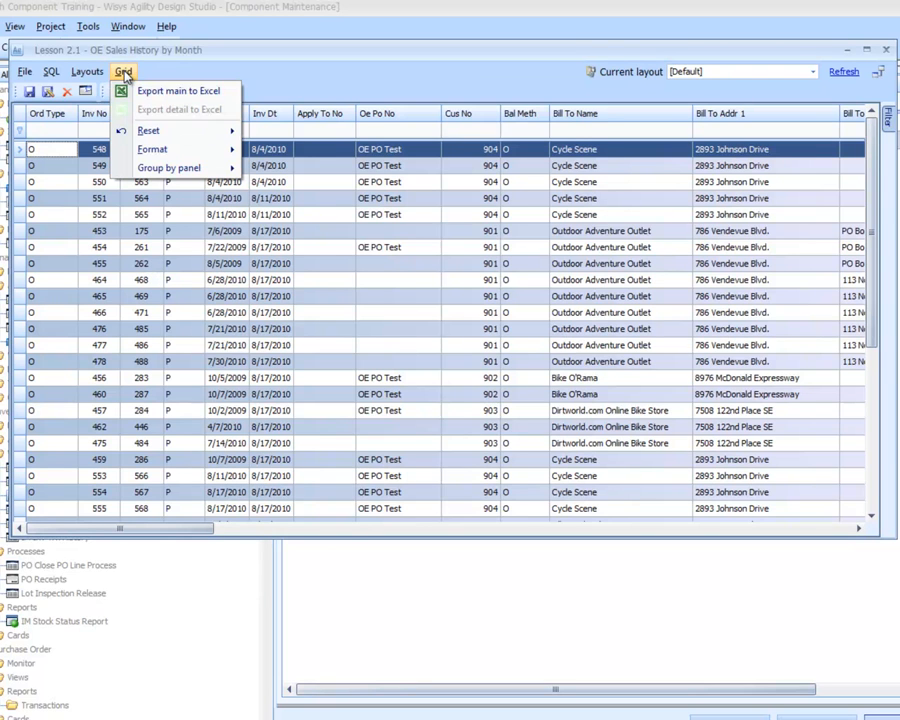
left_click(169, 65)
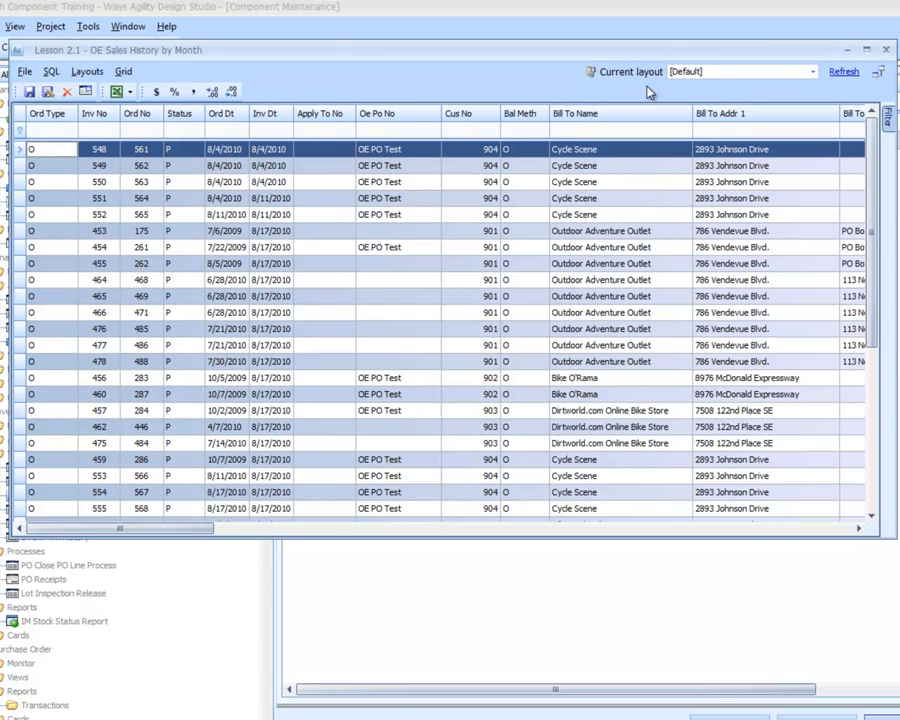
left_click(883, 51)
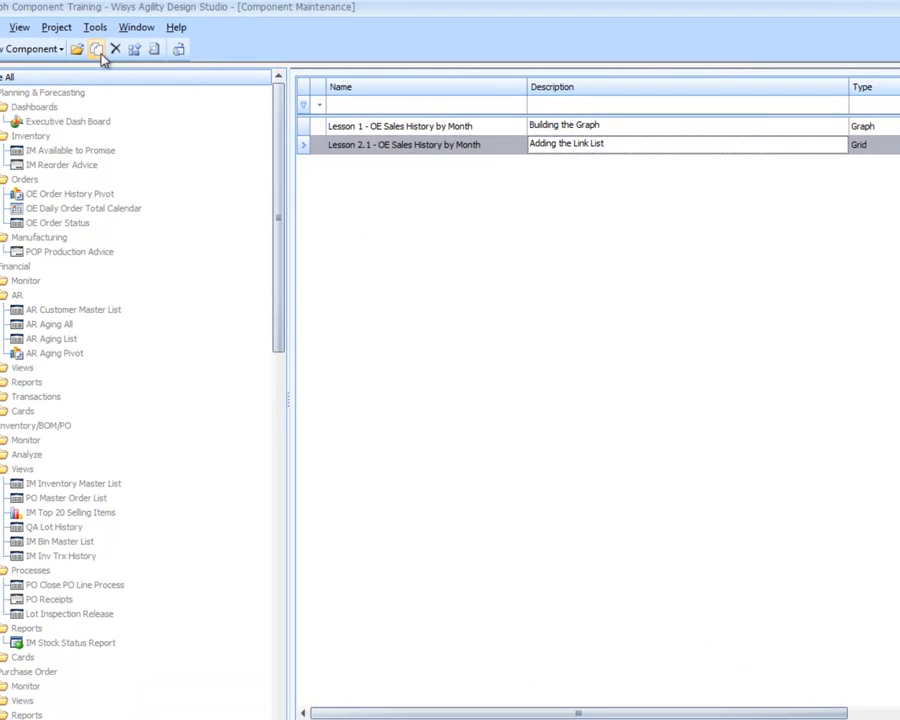
- Start a component copy with Lesson 1 - OE Sales History by Month as the source, found by filtering names on "lesson 1 - "
left_click(97, 51)
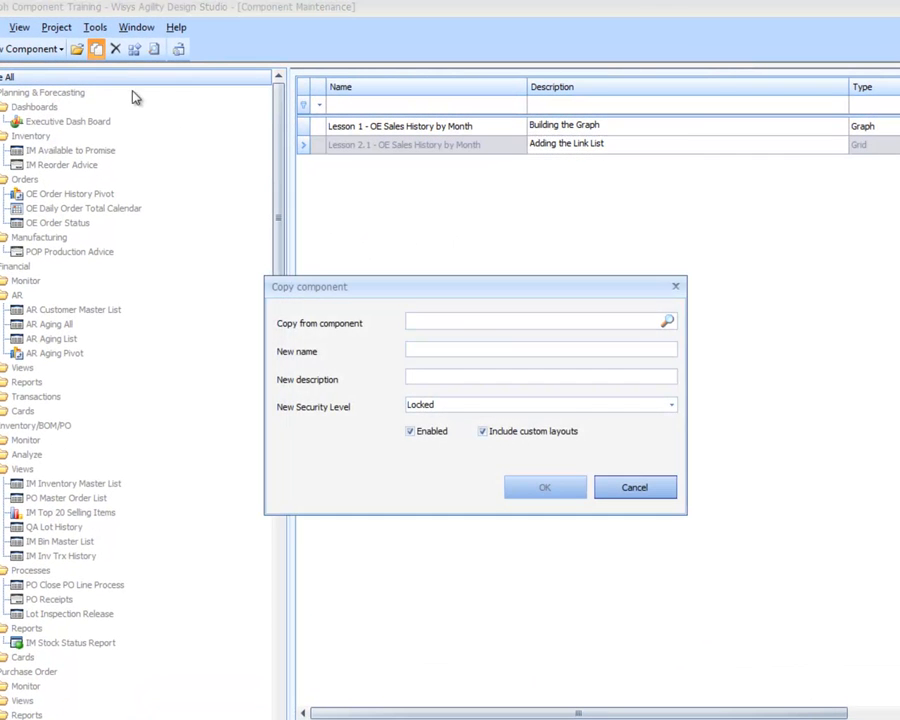
left_click(667, 322)
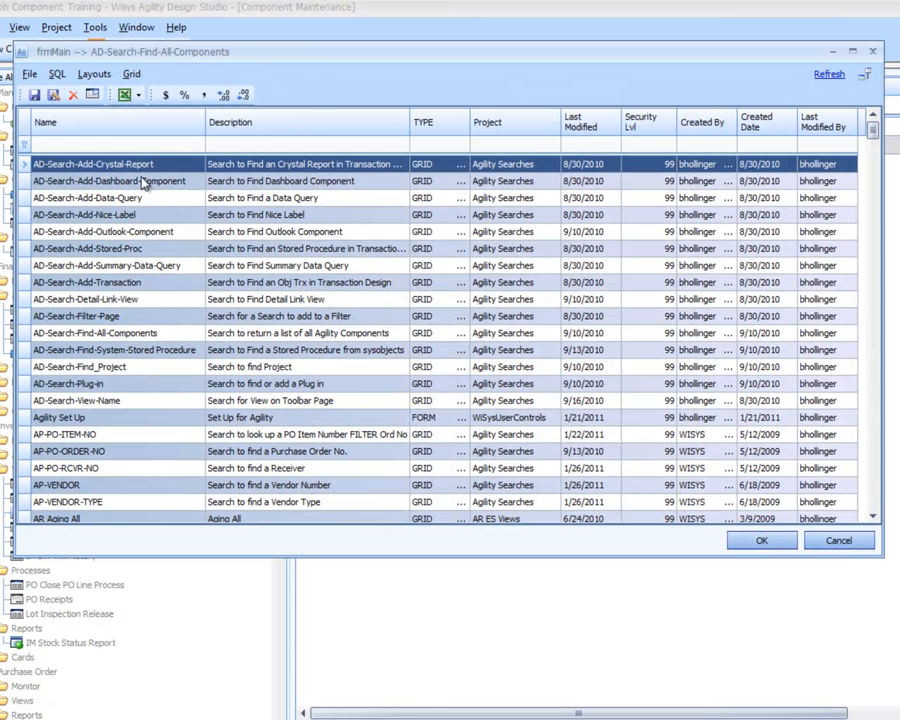
left_click(136, 143)
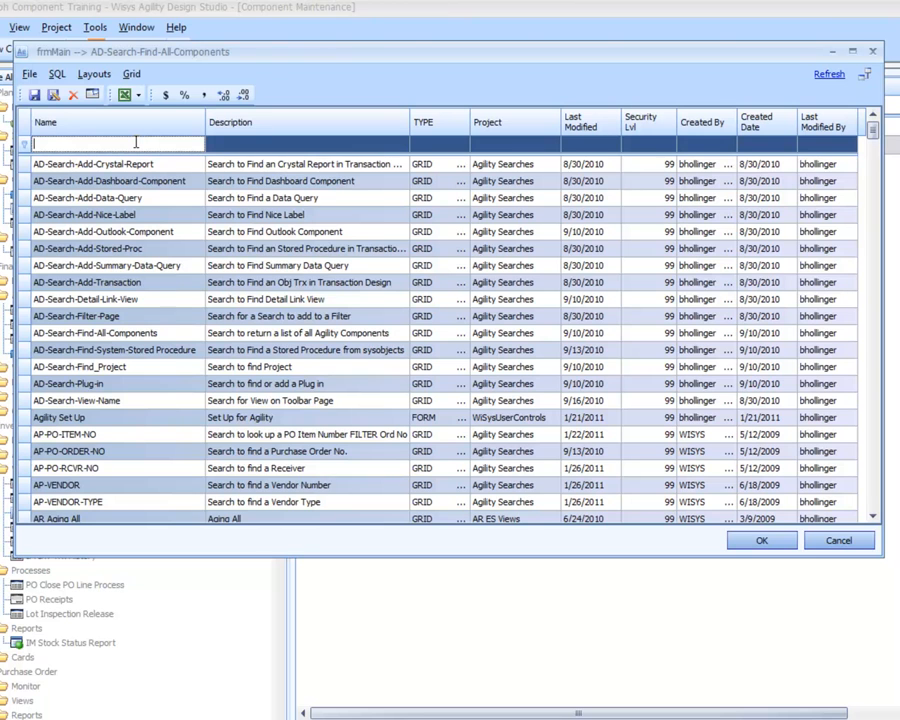
type("less")
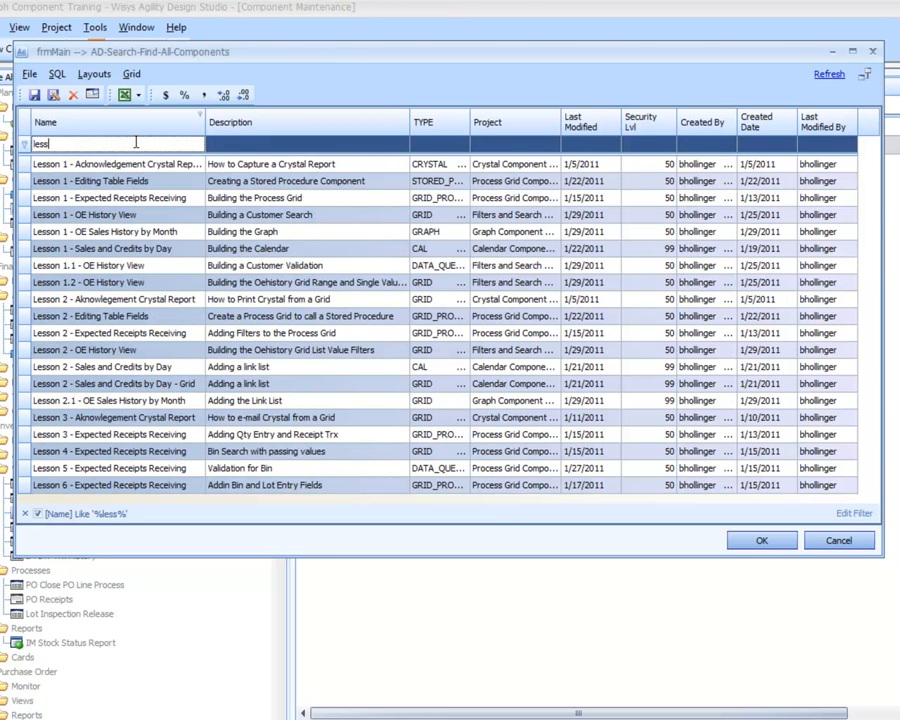
type("on 1 -o")
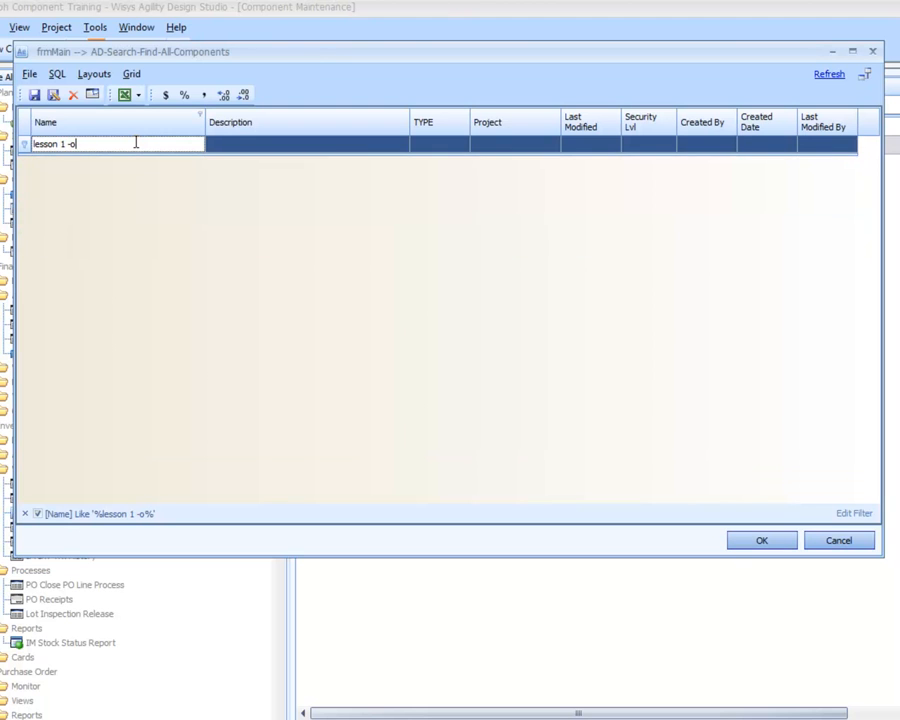
key("BackSpace")
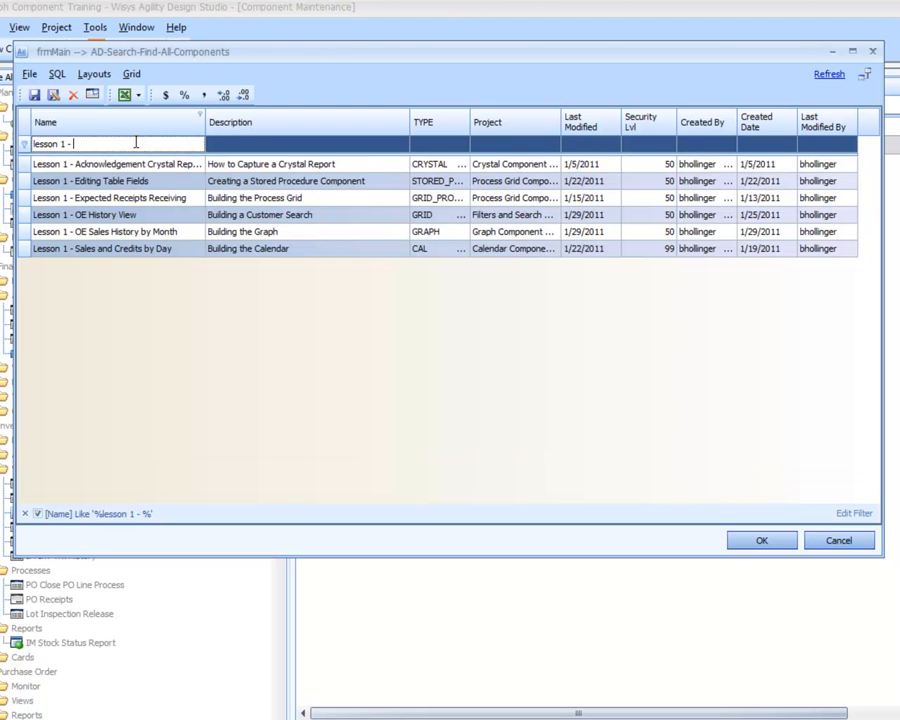
left_click(177, 233)
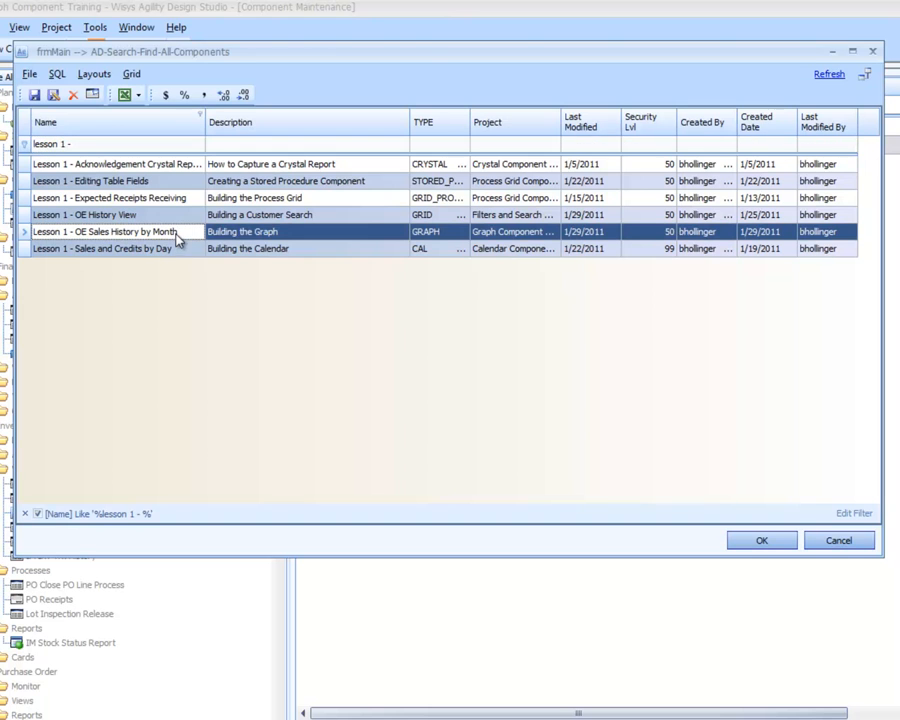
double_click(183, 237)
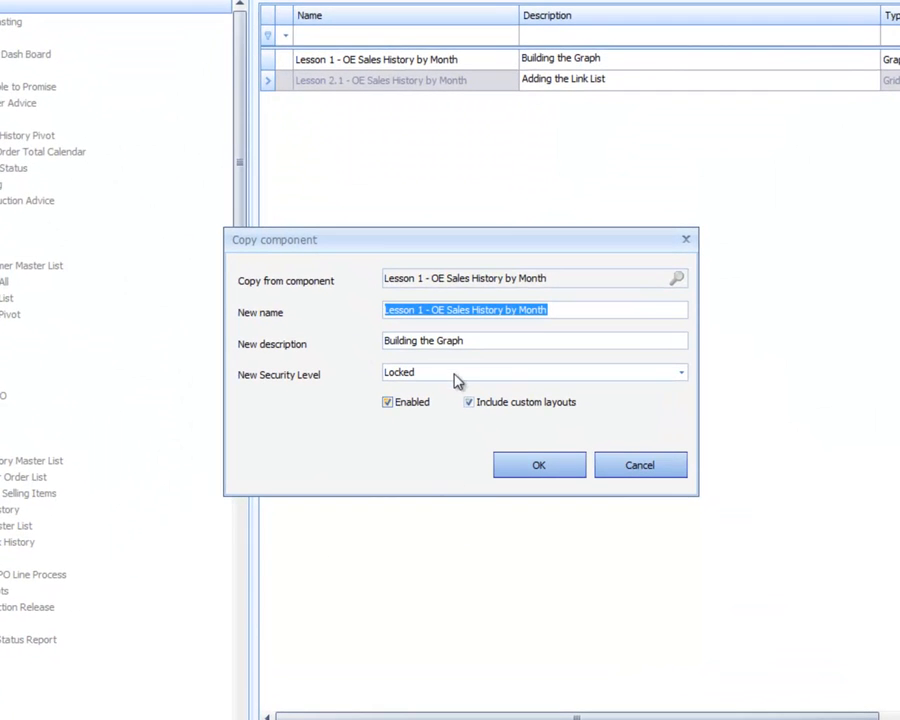
- Name the copy "Lesson 2.2 - OE Sales History by Month", describe it as "Adding the Link List", and create it
left_click(418, 310)
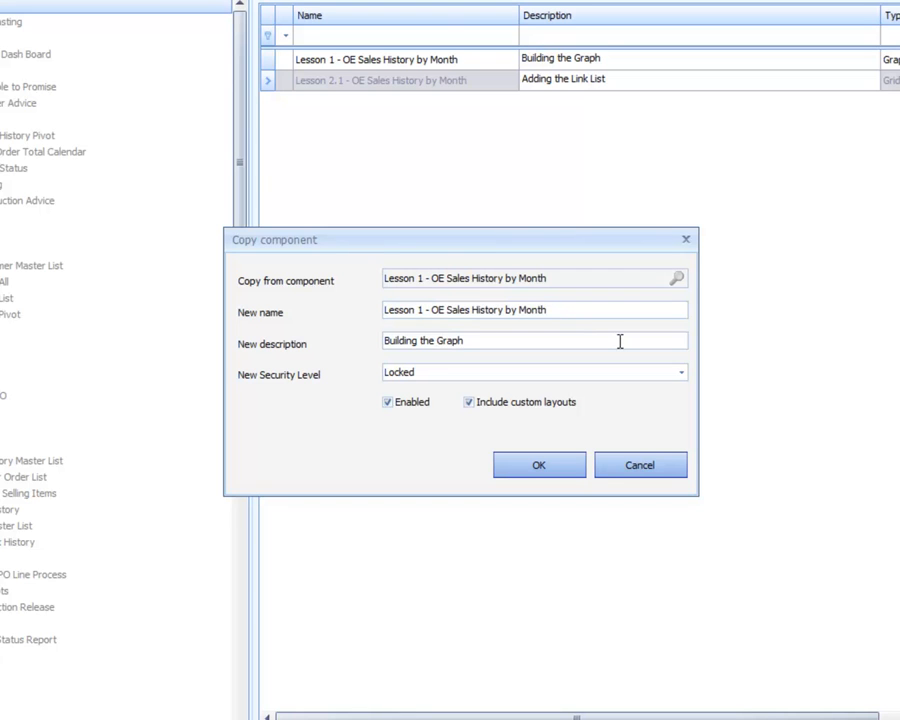
type("2.2")
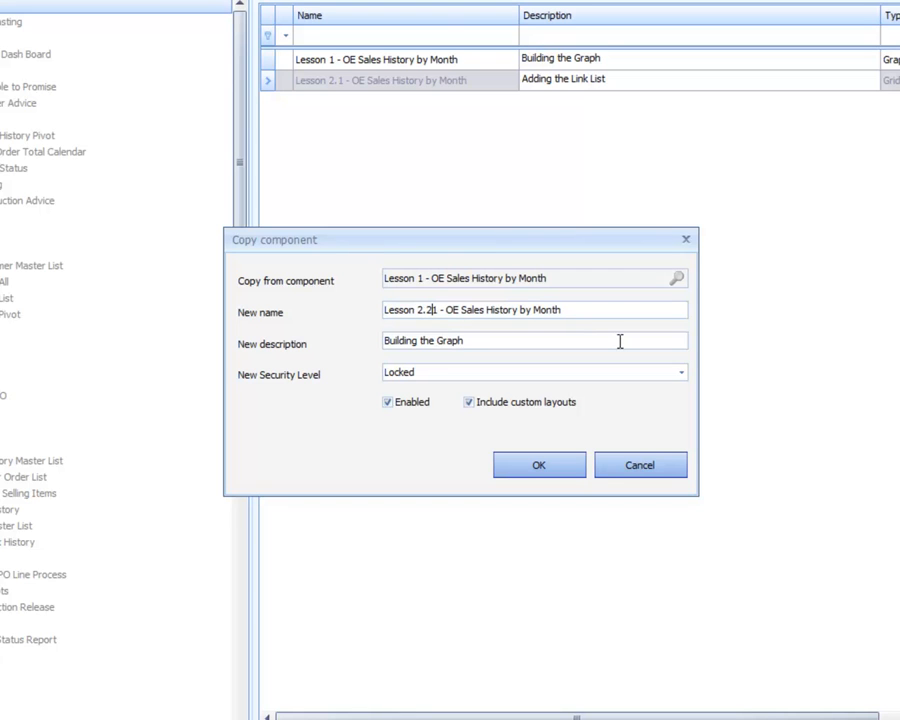
key("Delete")
left_click_drag(526, 340, 328, 368)
type("Adding the Lin")
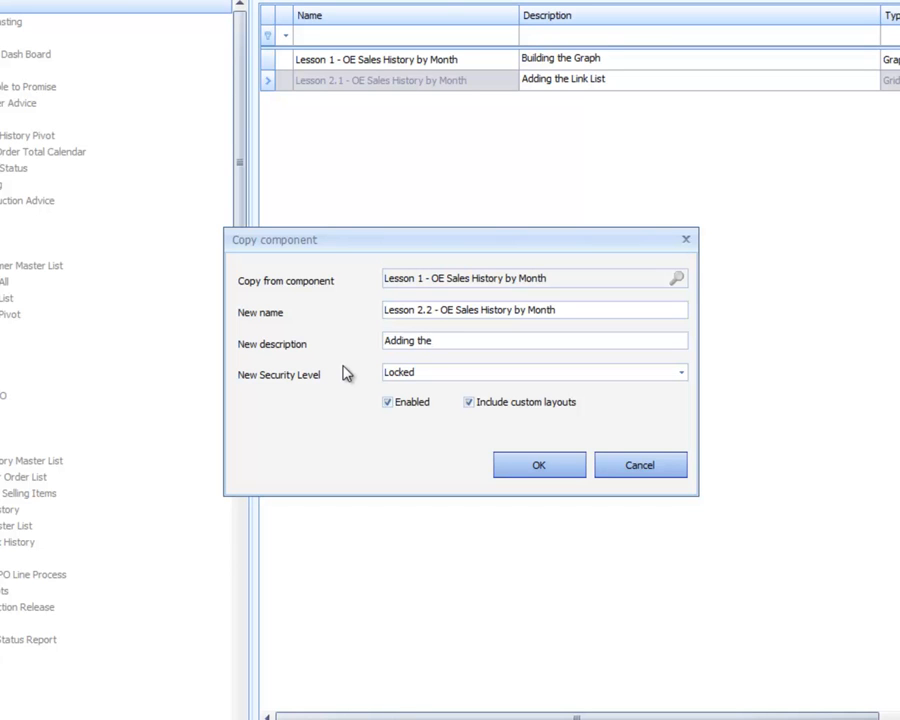
type("k List")
left_click(510, 462)
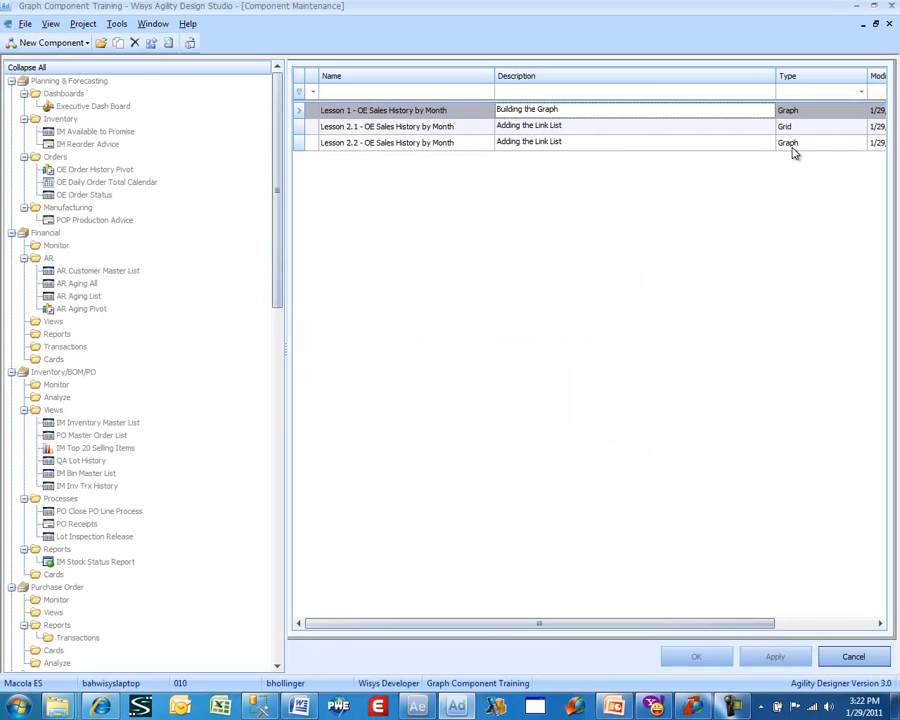
- Open the Lesson 2.2 graph component for editing and advance through its SQL and filter pages to the Buttons page
left_click(438, 147)
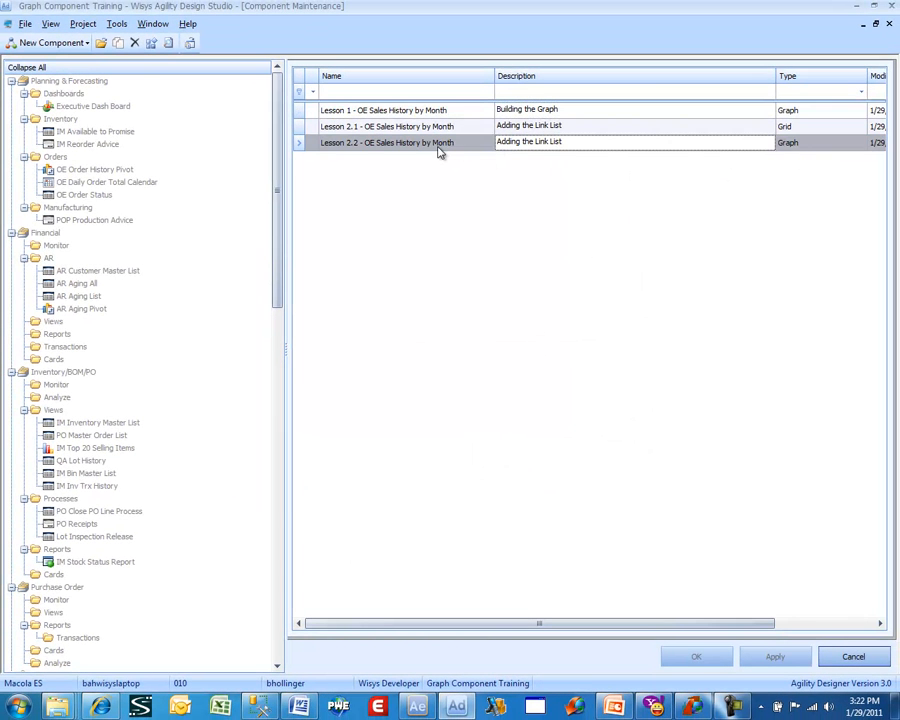
double_click(438, 147)
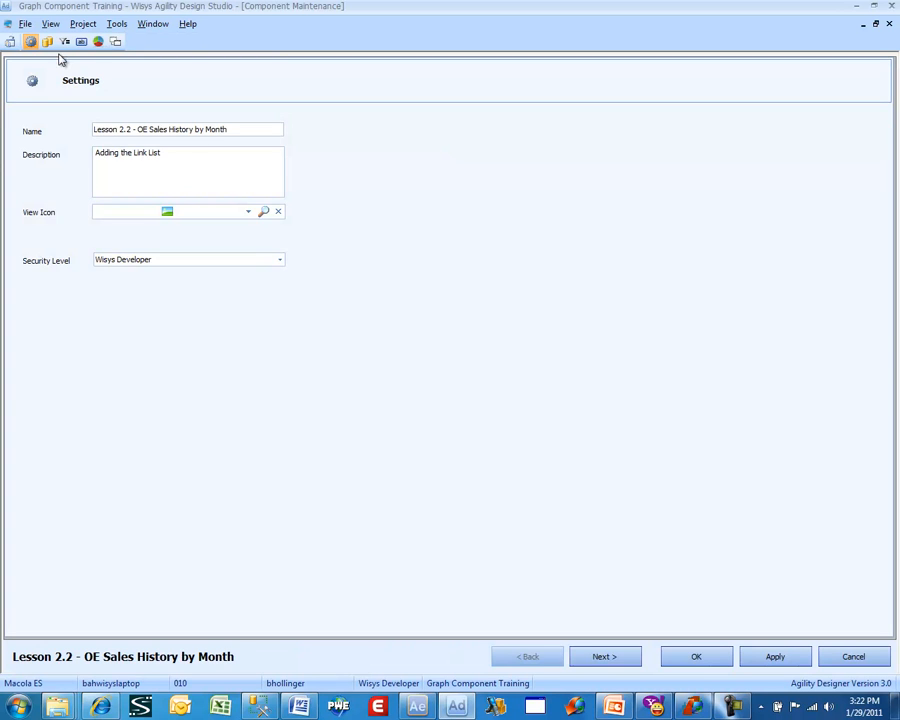
left_click(602, 658)
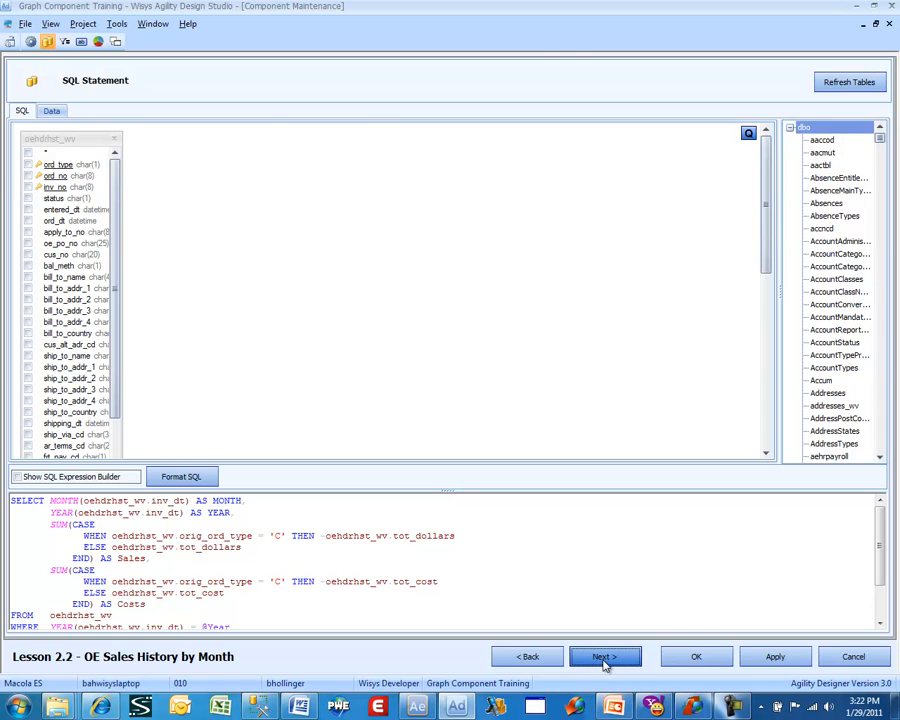
left_click(604, 658)
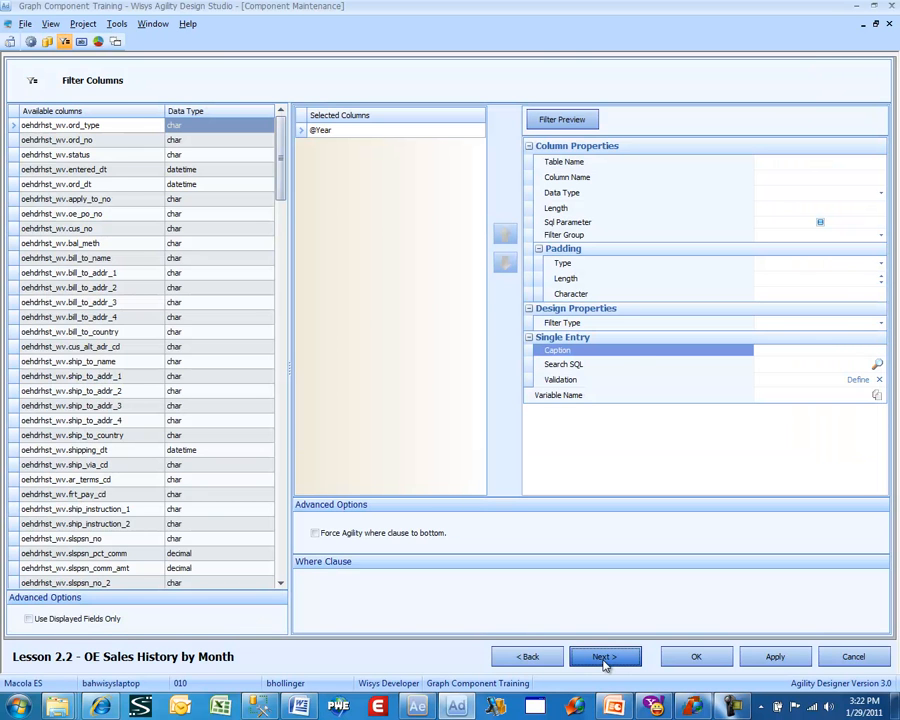
left_click(603, 658)
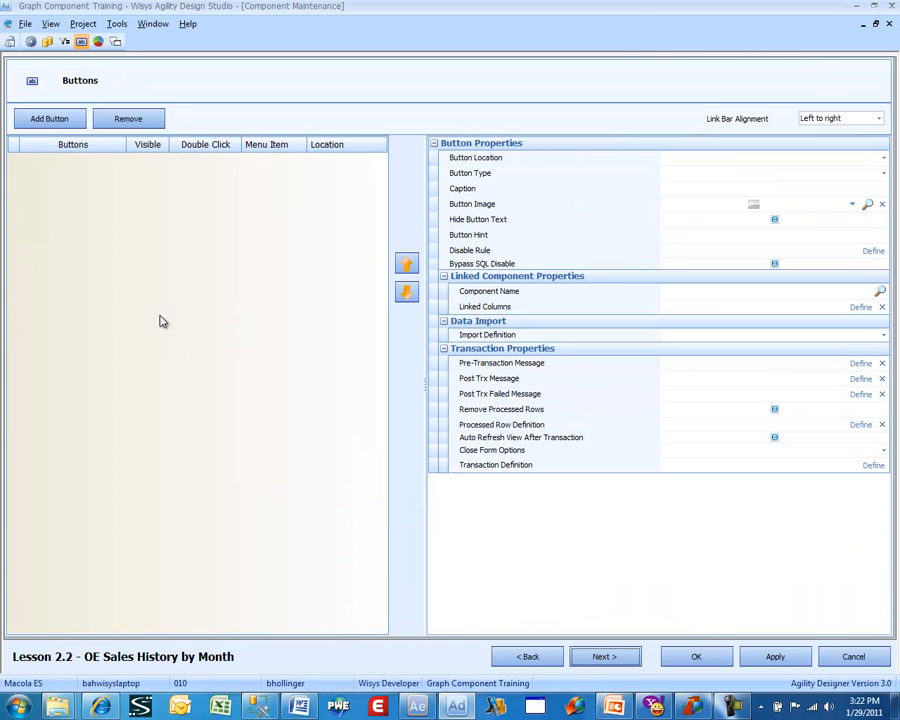
- Add a button to the Lesson 2.2 graph and caption it "Monthly Detail"
left_click(52, 120)
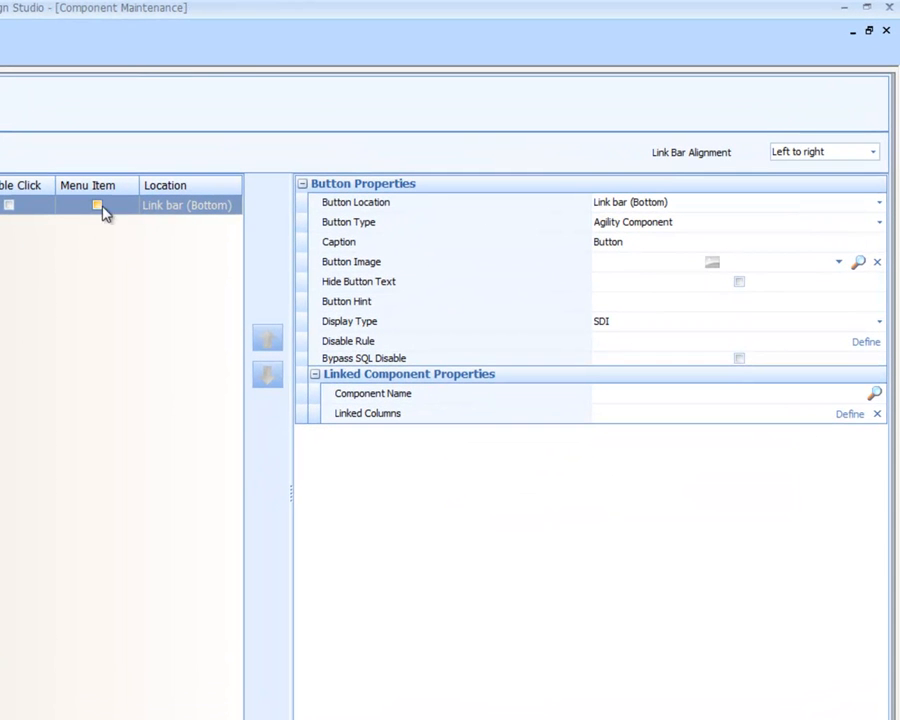
left_click(631, 242)
double_click(632, 241)
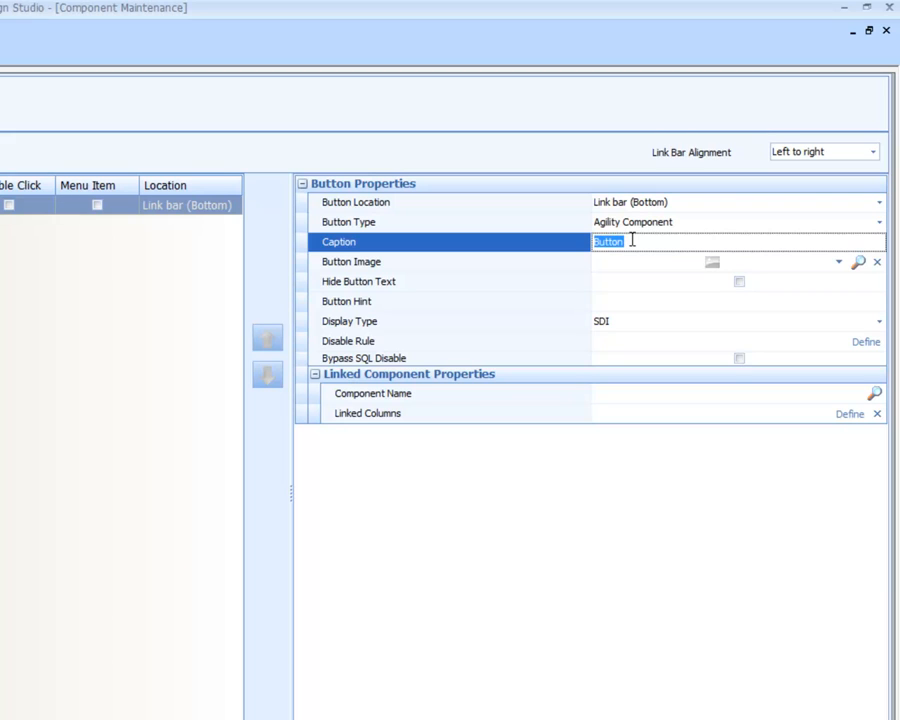
type("Monthly Detail")
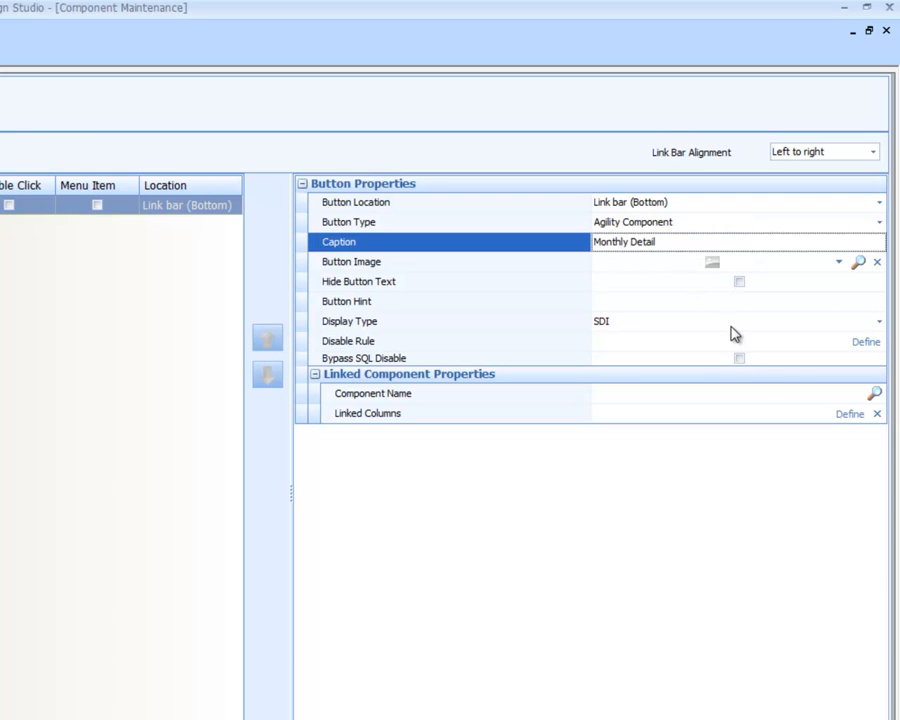
- Link the Monthly Detail button to the component Lesson 2.1 - OE Sales History by Month, found by filtering on "lesson 2.1"
left_click(874, 395)
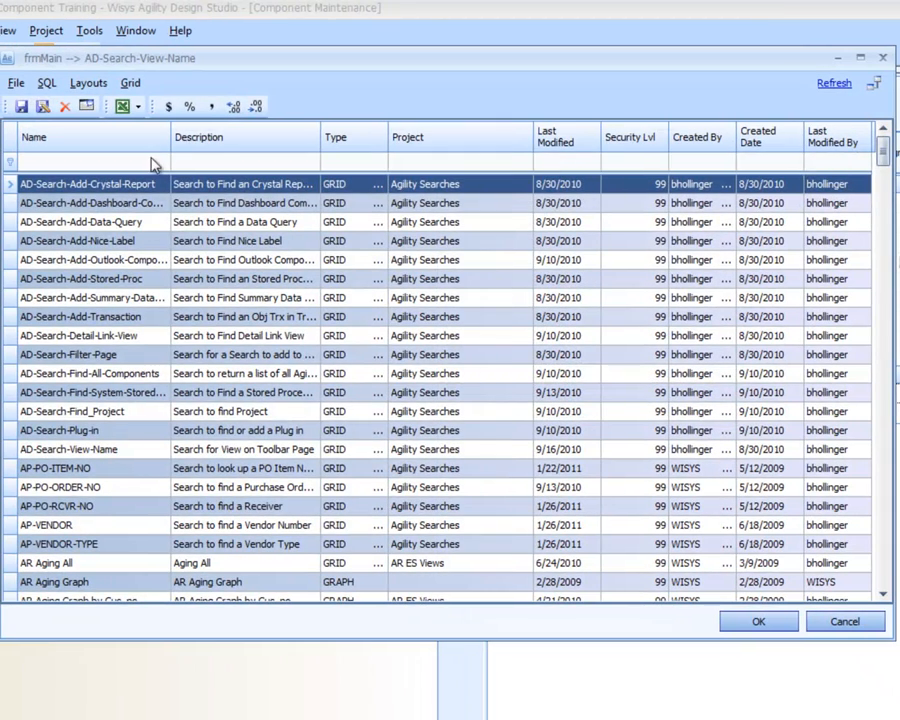
left_click(153, 161)
type("less")
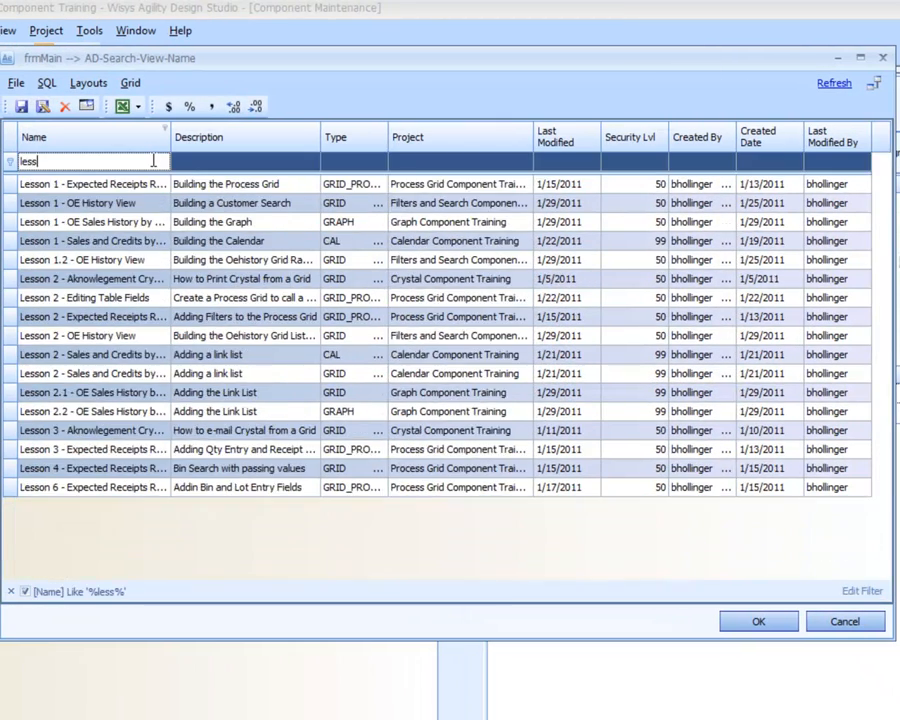
type("on 2.1")
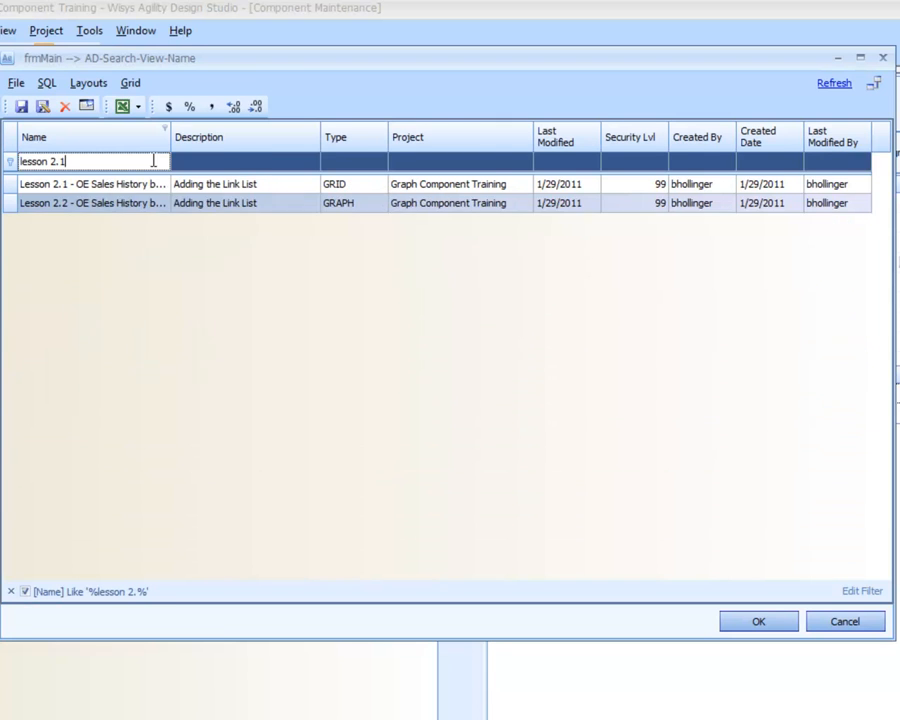
key("Down")
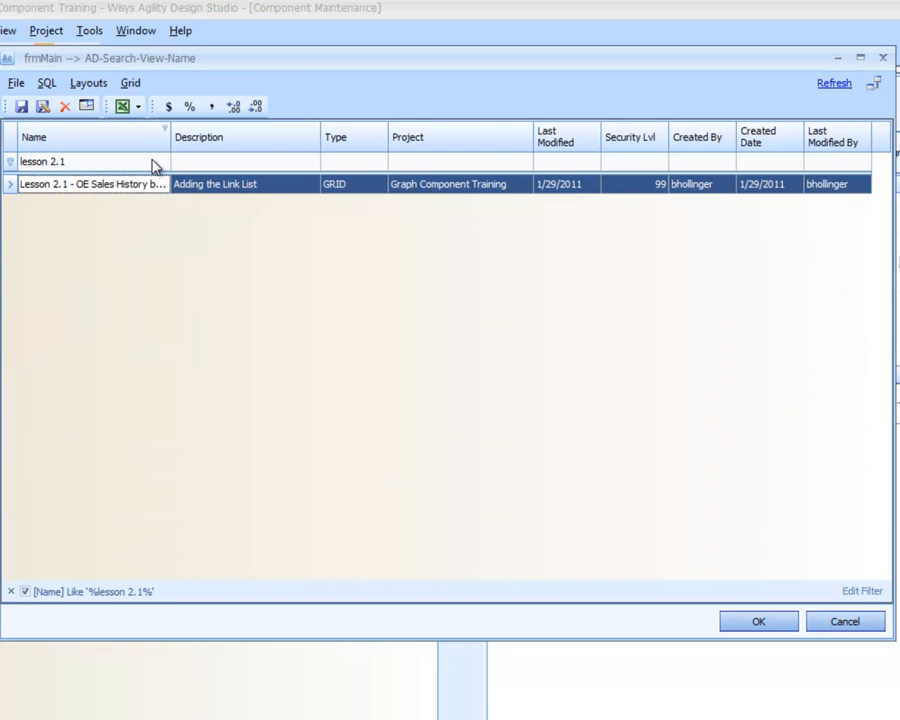
key("Return")
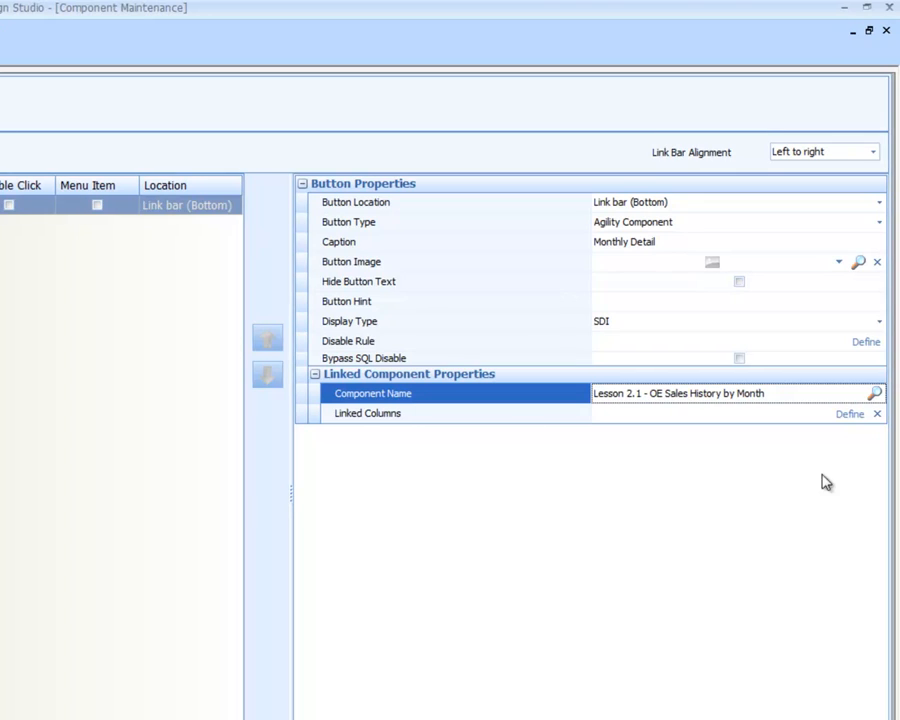
left_click(851, 414)
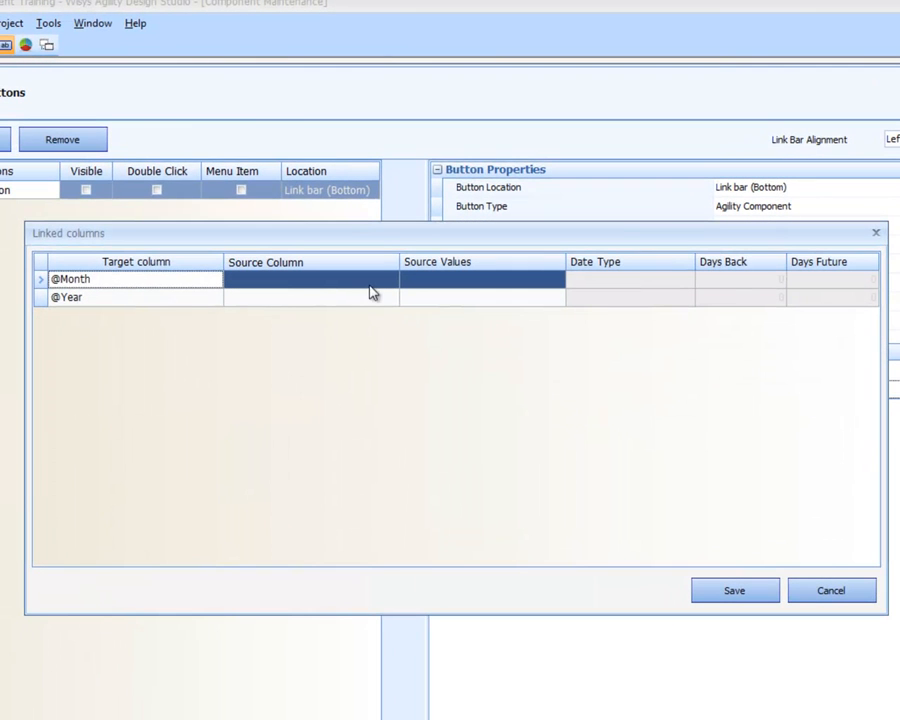
left_click(372, 281)
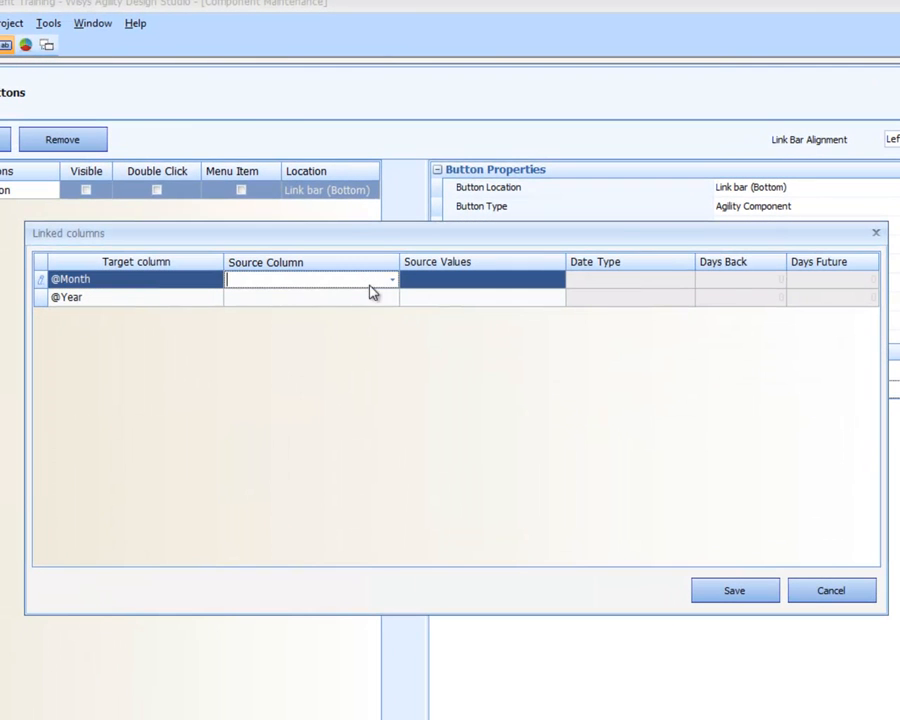
left_click(392, 280)
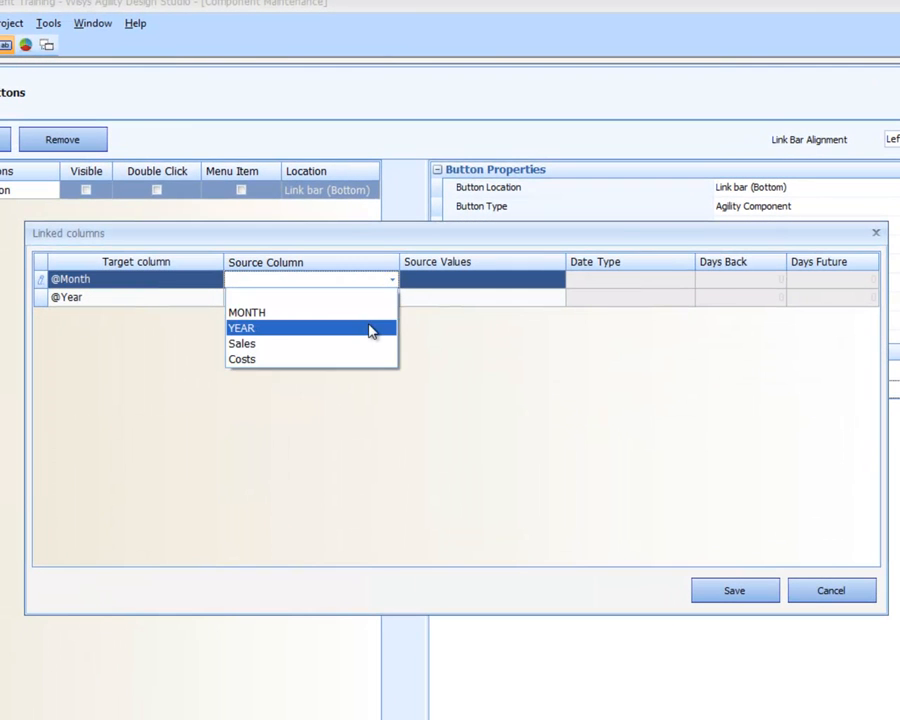
left_click(372, 313)
left_click(376, 300)
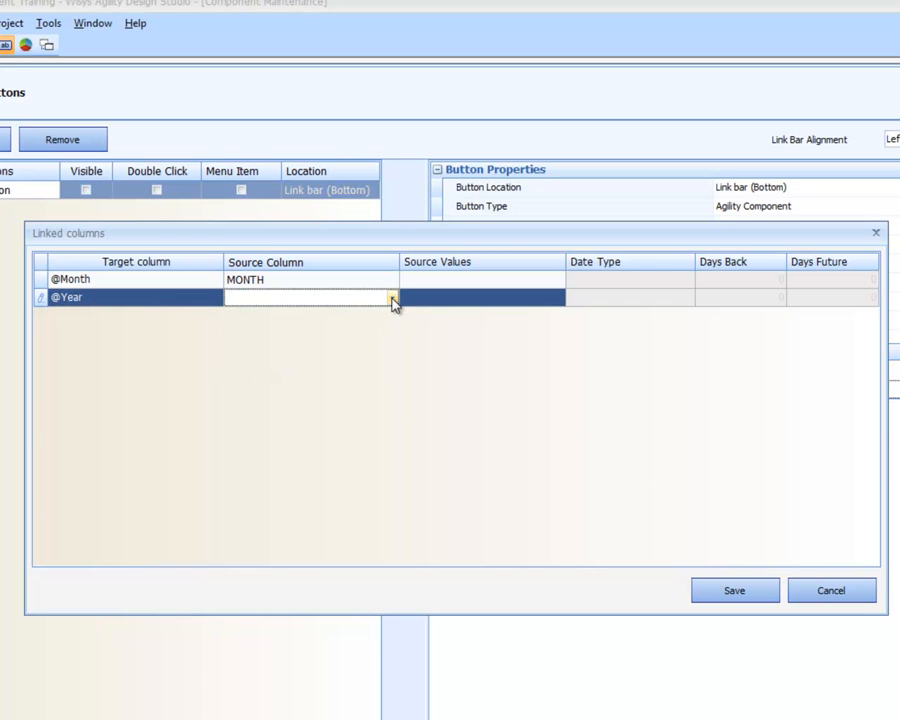
left_click(393, 299)
left_click(355, 346)
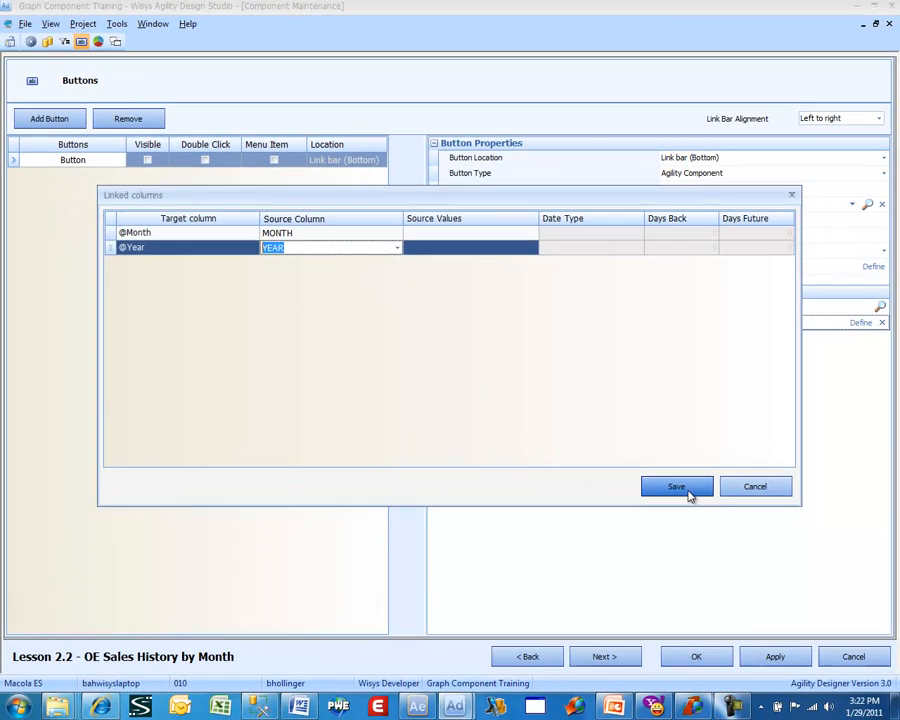
left_click(745, 597)
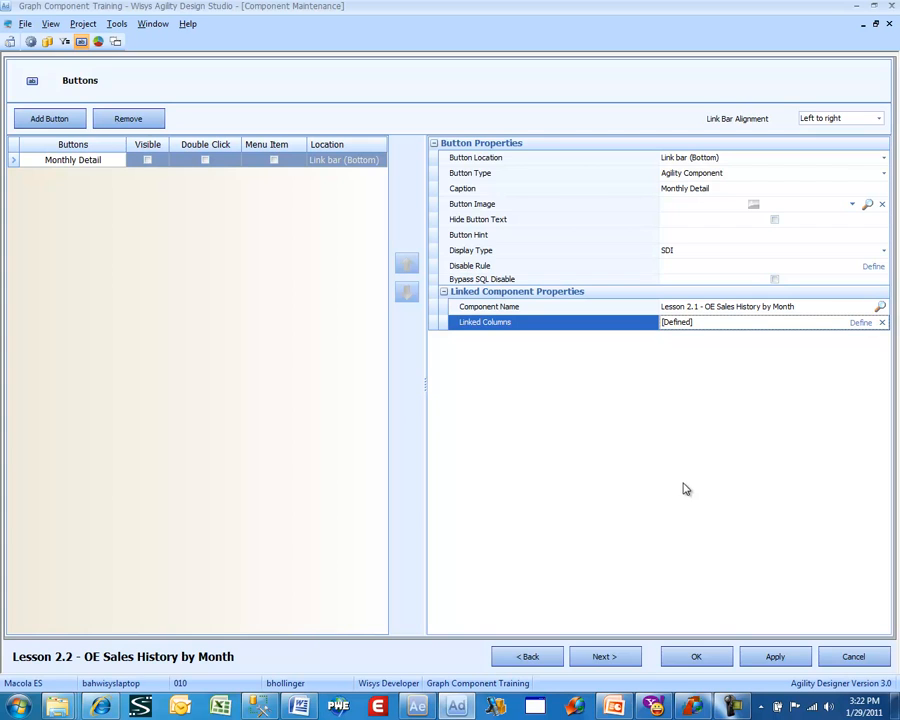
- Go to the Graph Definition page and set the Costs series' legend text to "Costs"
left_click(629, 658)
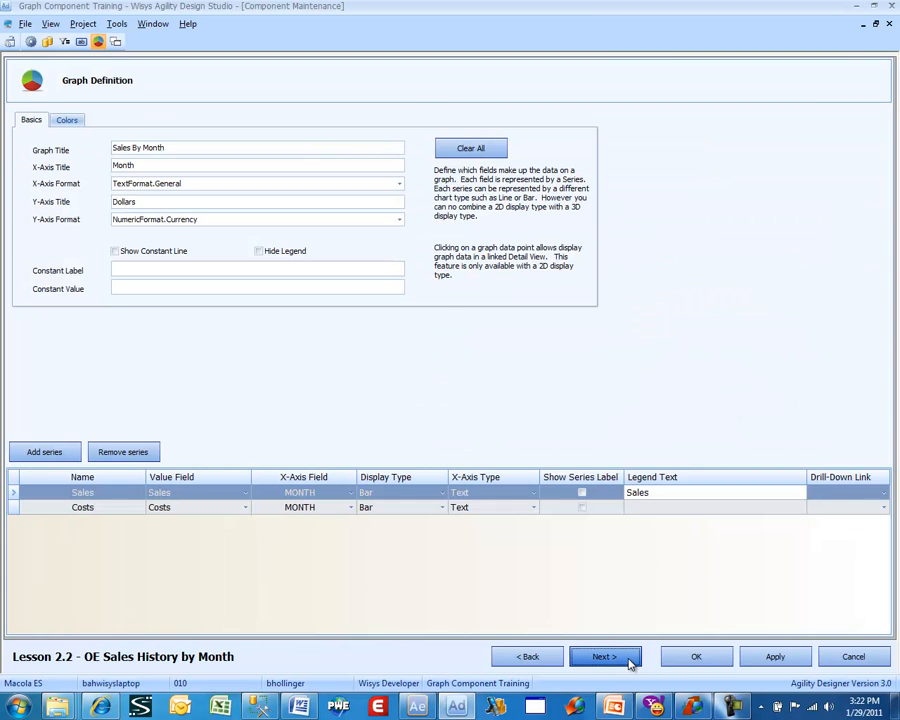
left_click(627, 659)
left_click(557, 654)
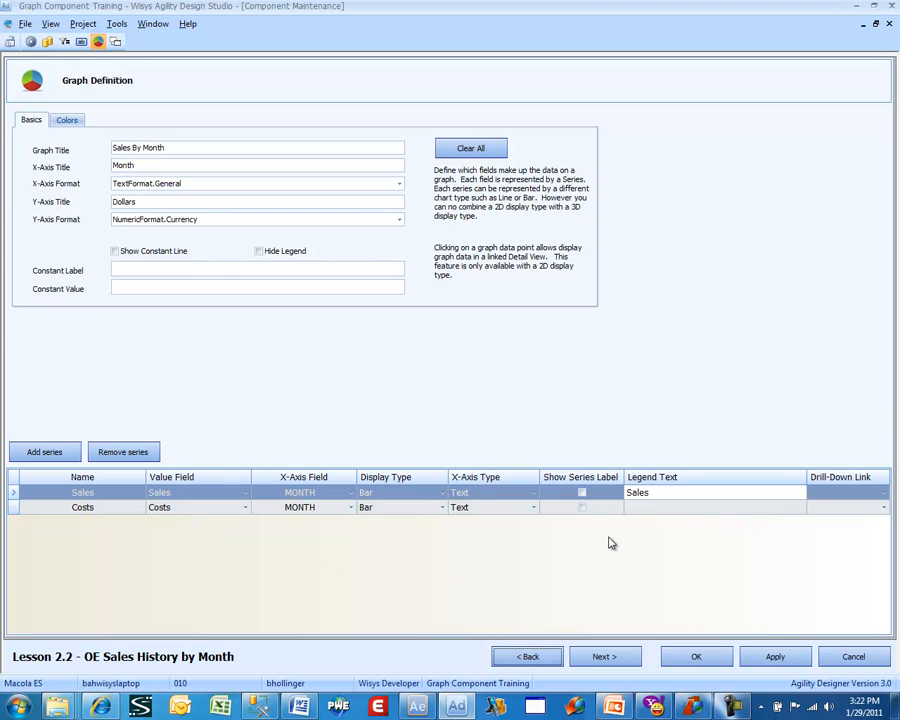
left_click(634, 508)
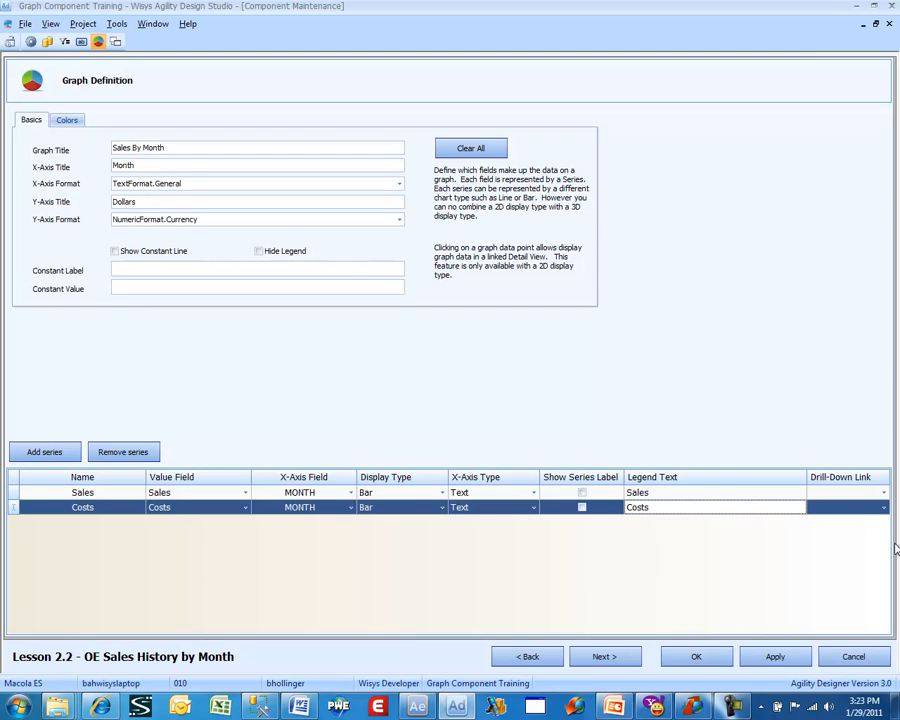
- Set the drill-down link of both the Sales and Costs series to Monthly Detail
left_click(840, 492)
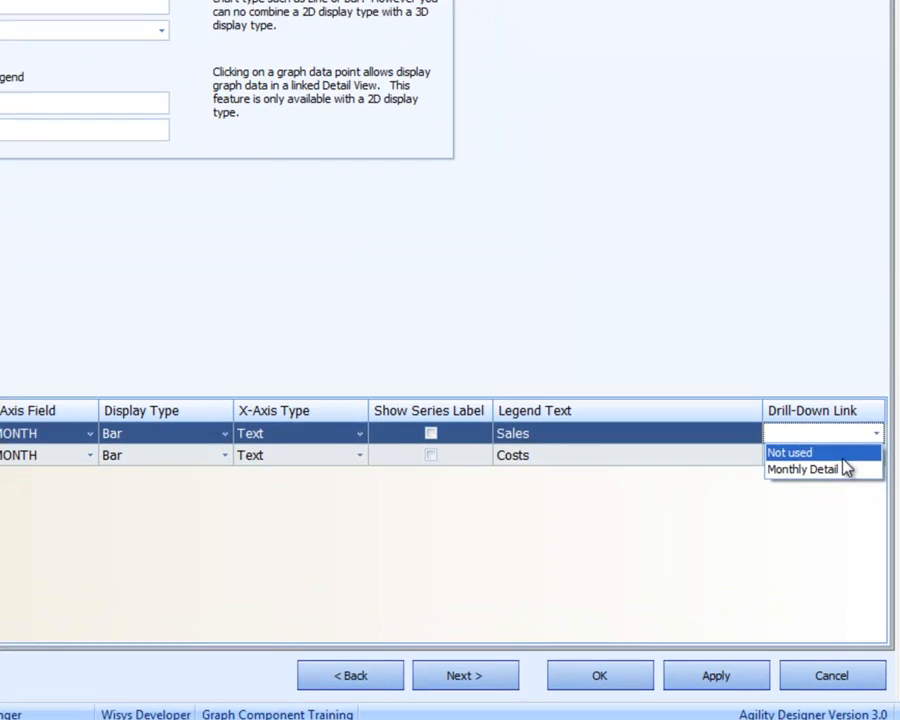
left_click(834, 516)
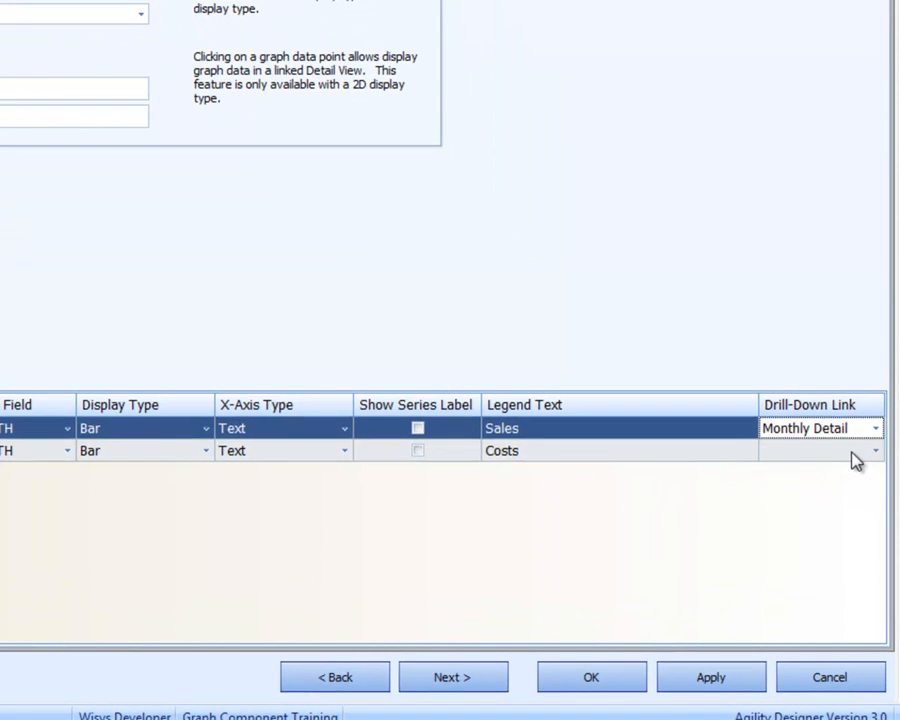
left_click(855, 455)
left_click(845, 485)
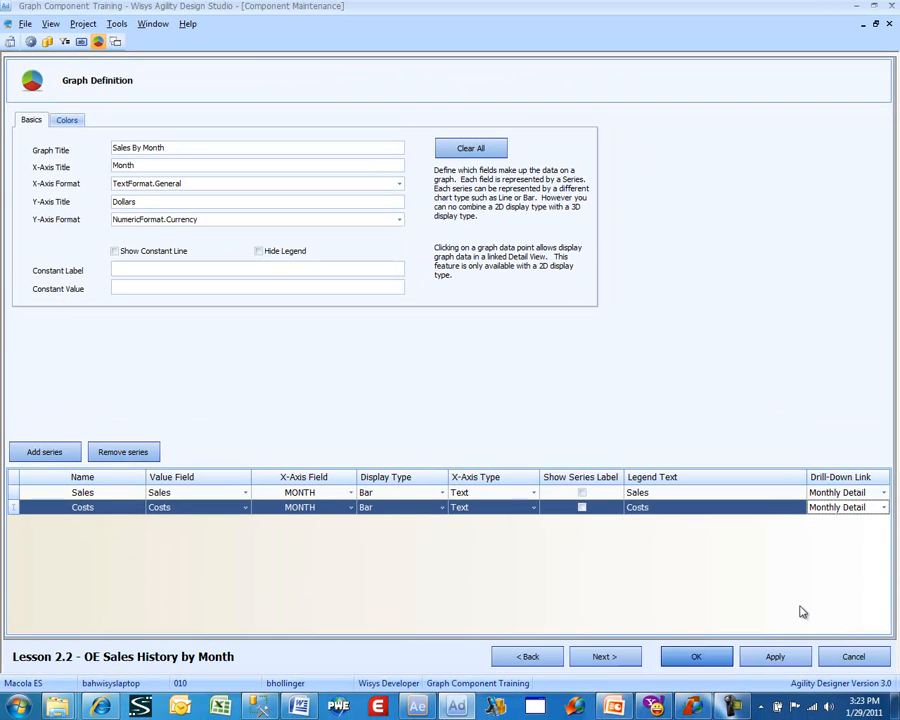
- On the Detail Link page, choose Lesson 2.1 - OE Sales History by Month as the component, filtering the names by "lesson 2.1"
left_click(604, 657)
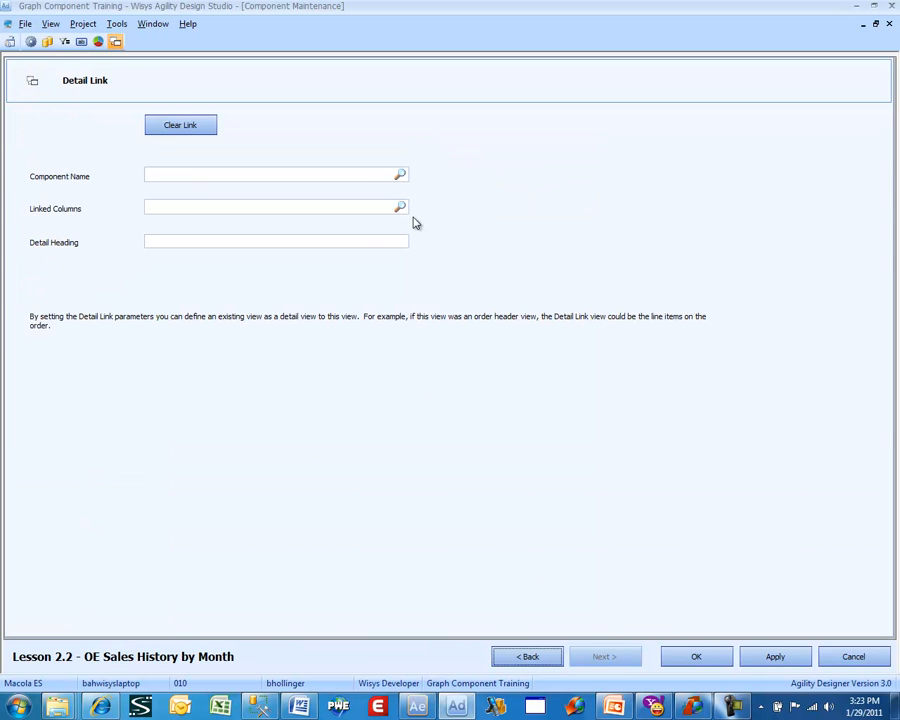
left_click(400, 176)
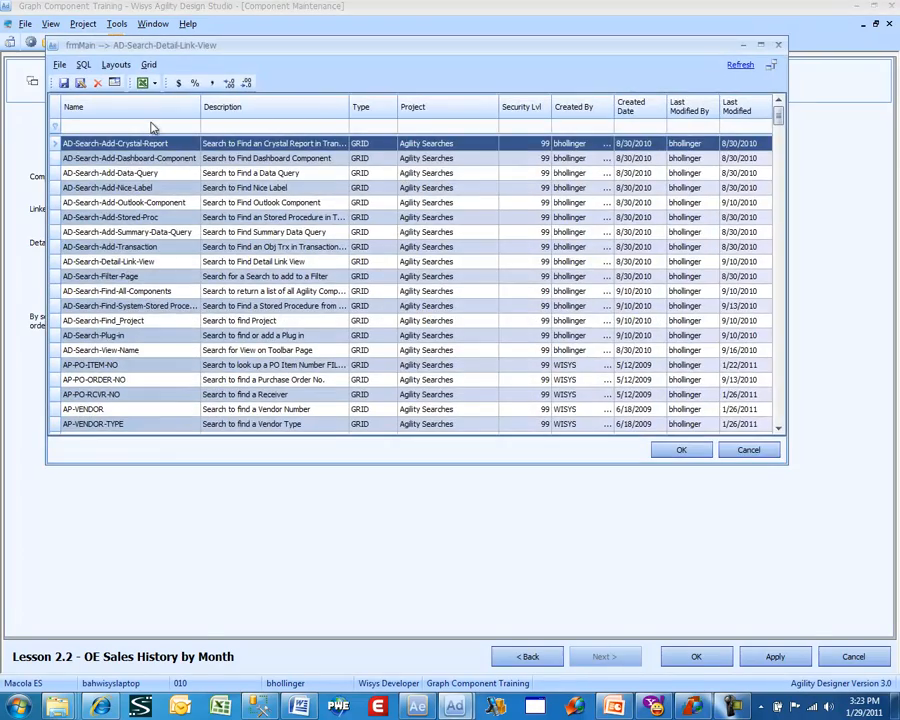
left_click(152, 127)
type("l")
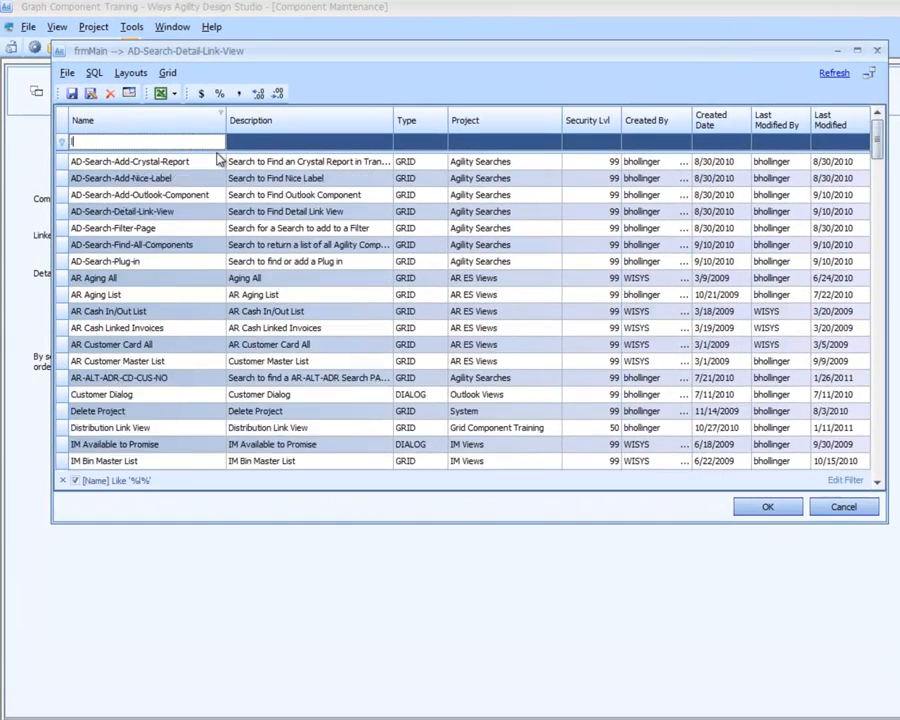
type("esson")
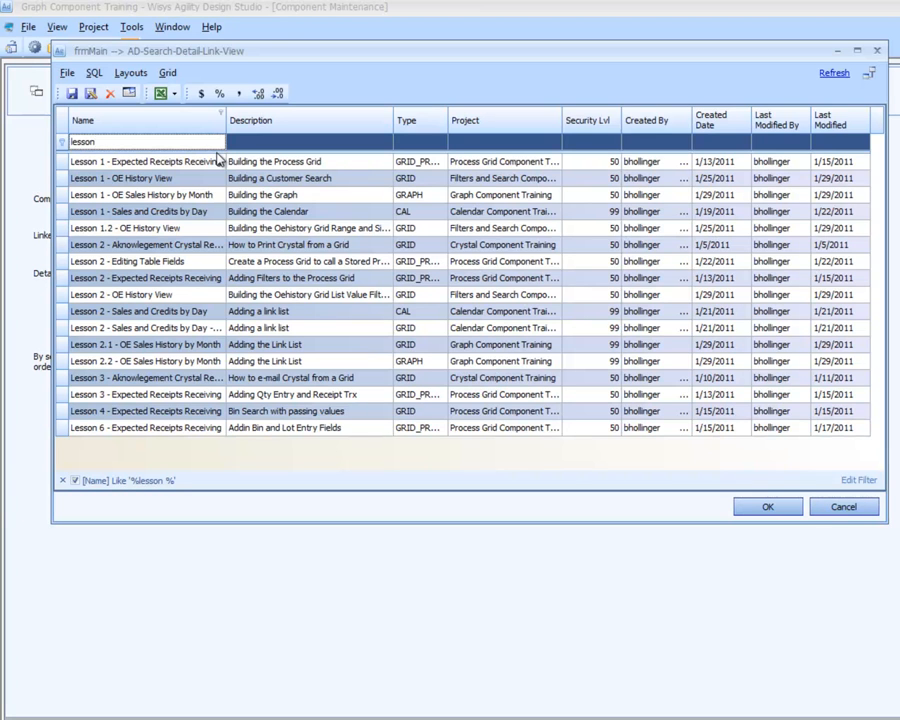
type("2.1")
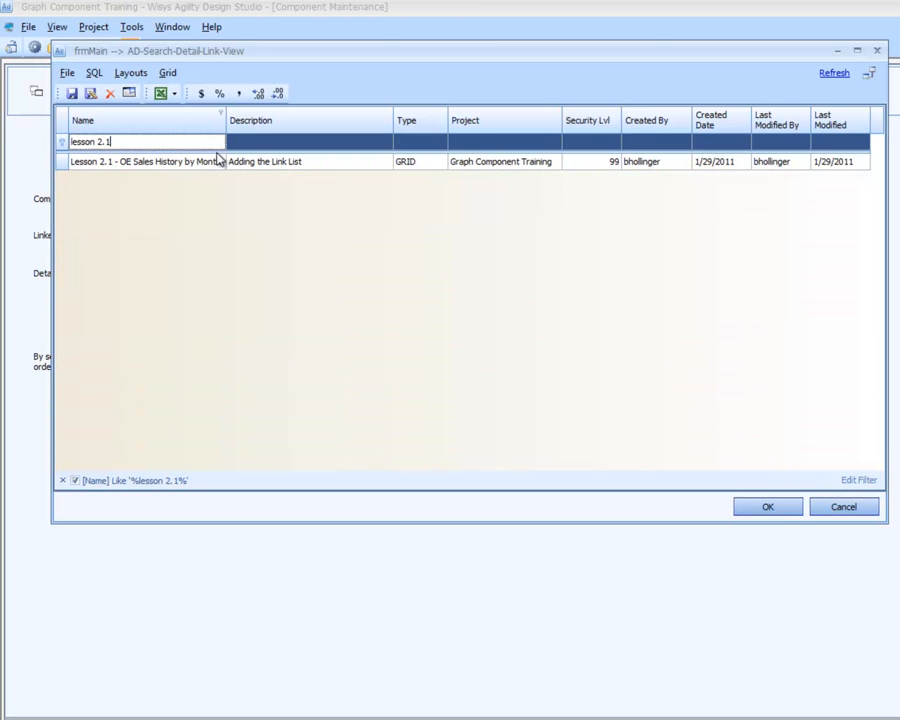
key("Down")
double_click(218, 160)
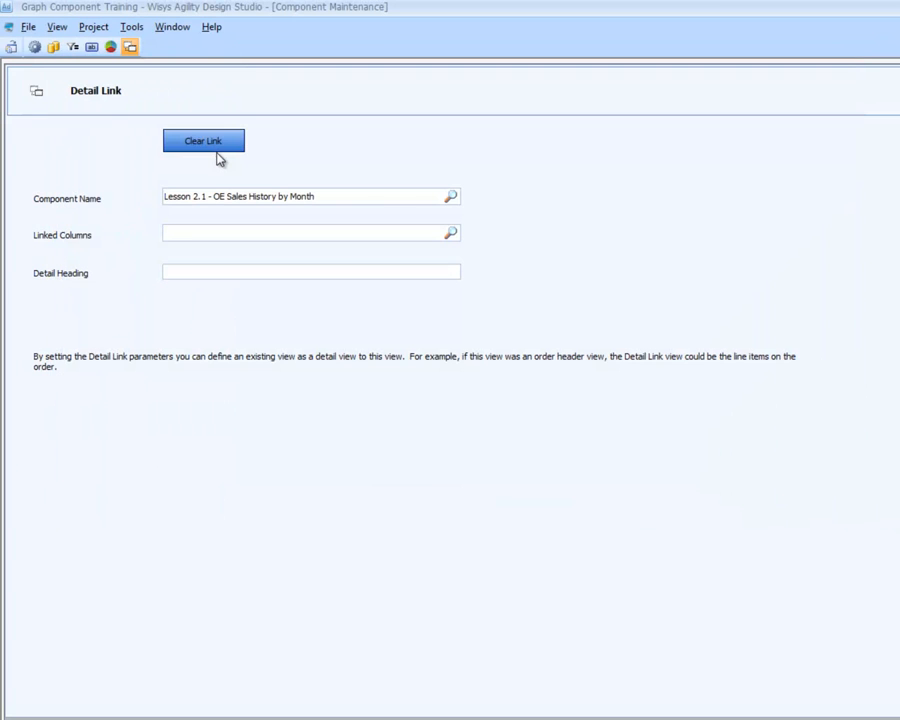
left_click(450, 234)
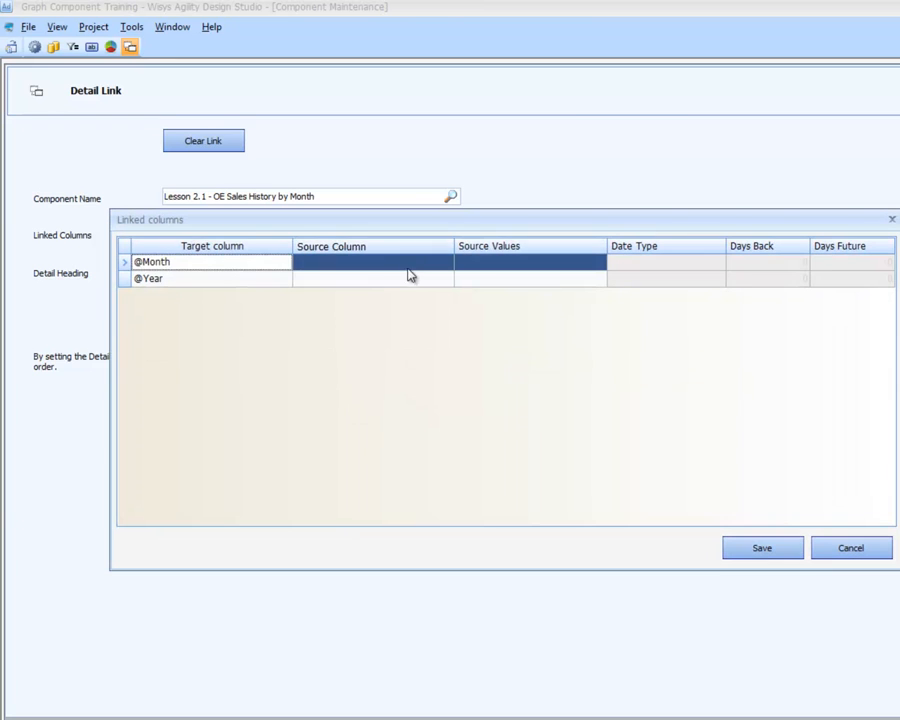
left_click(432, 261)
left_click(446, 262)
left_click(436, 293)
left_click(446, 279)
left_click(436, 323)
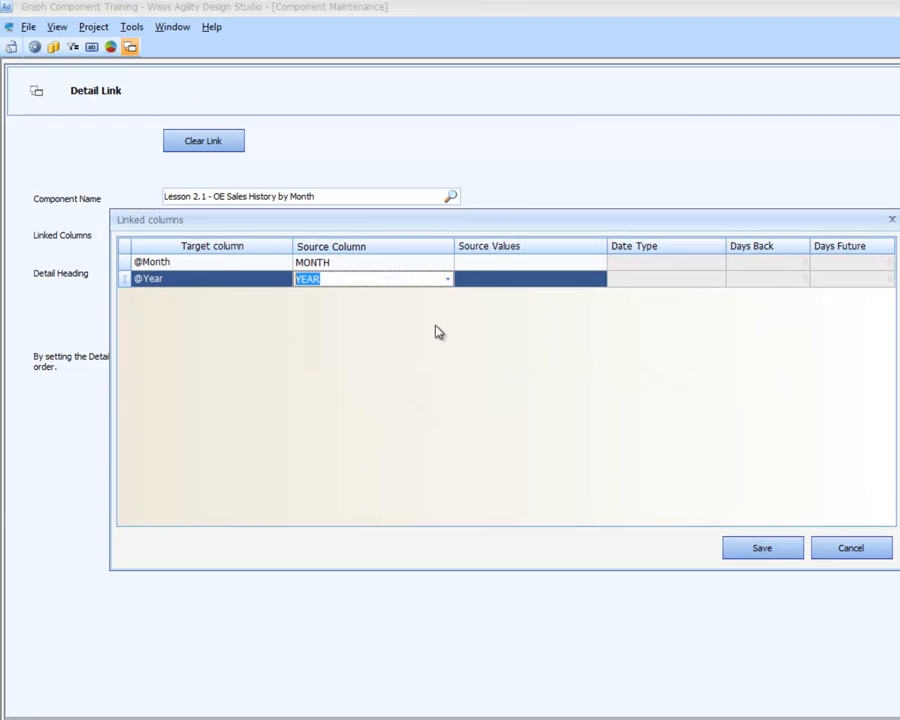
left_click(730, 552)
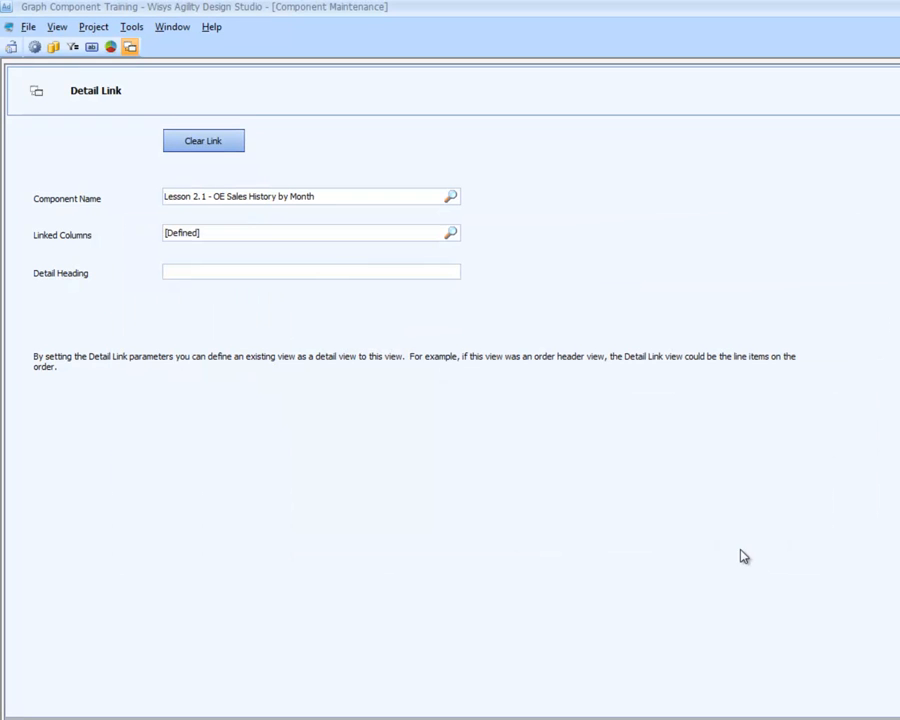
left_click(275, 268)
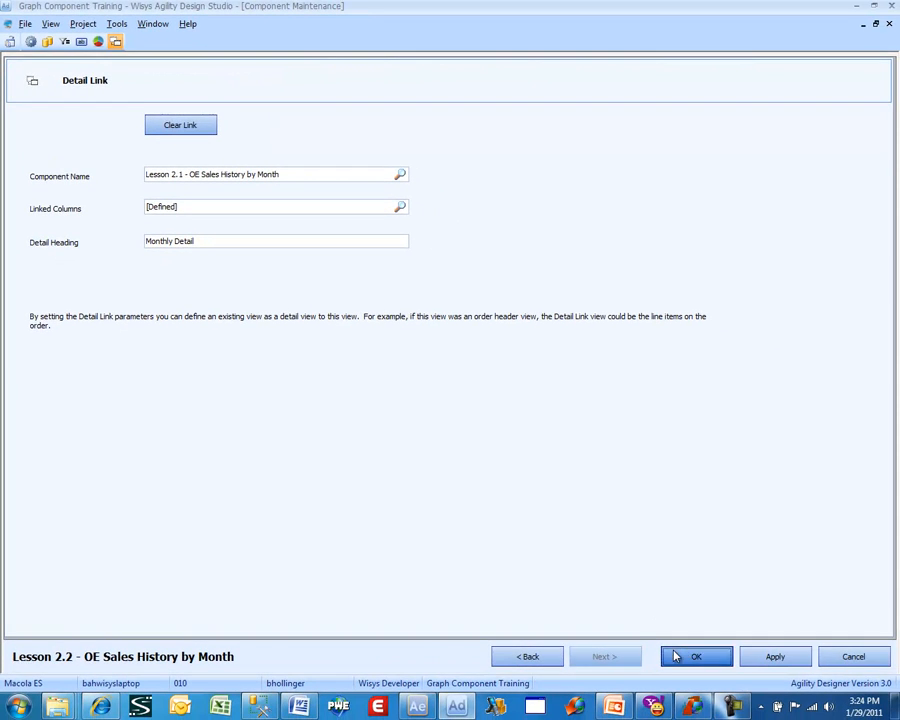
left_click(676, 656)
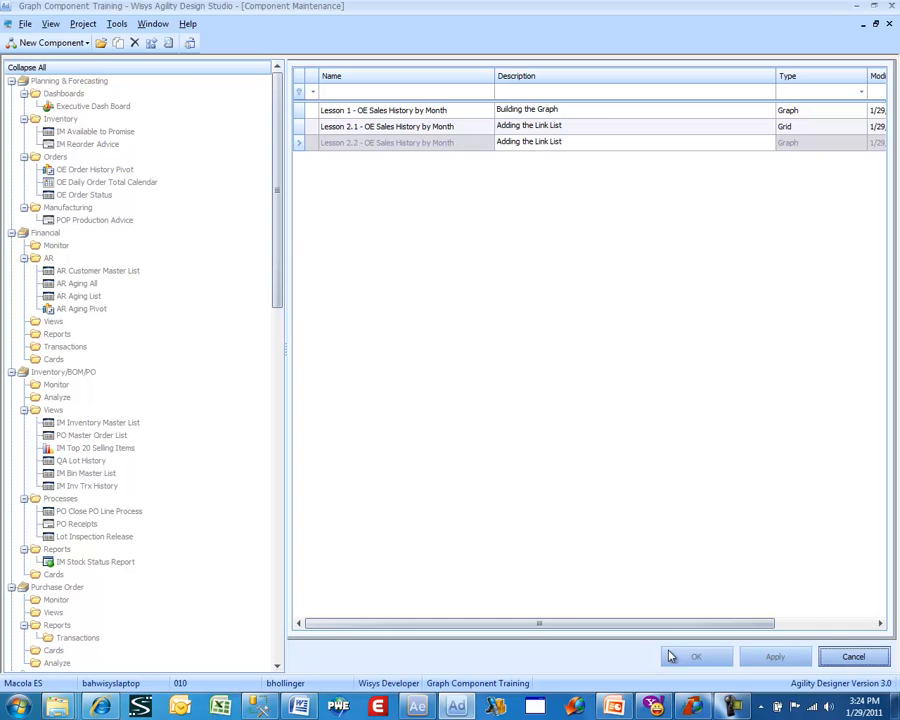
- Run the Lesson 2.2 graph from the component list with the Year filter set to 2010
right_click(392, 144)
left_click(410, 154)
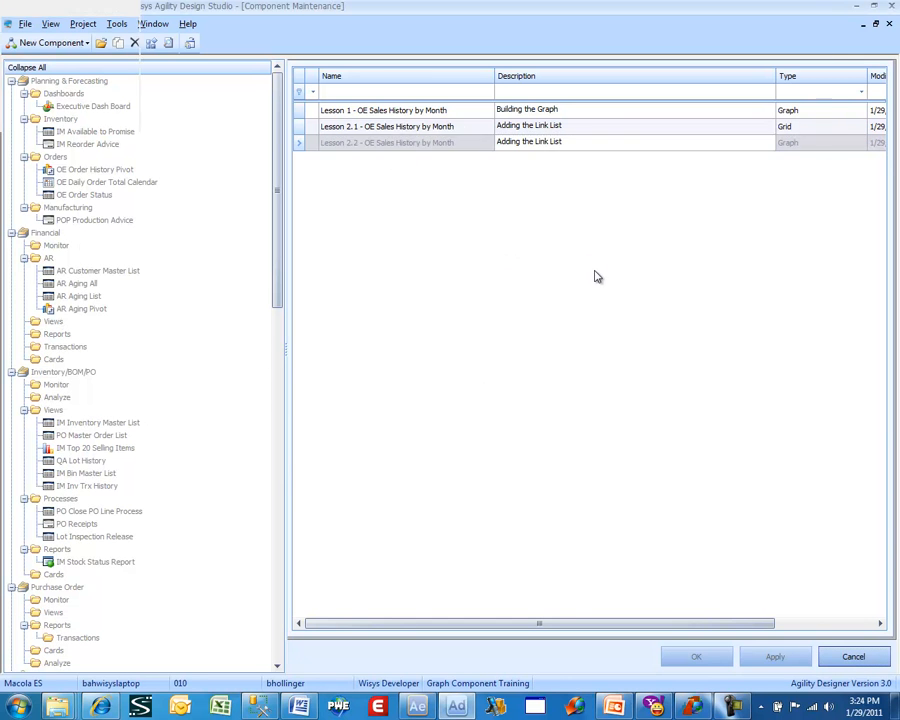
left_click(765, 172)
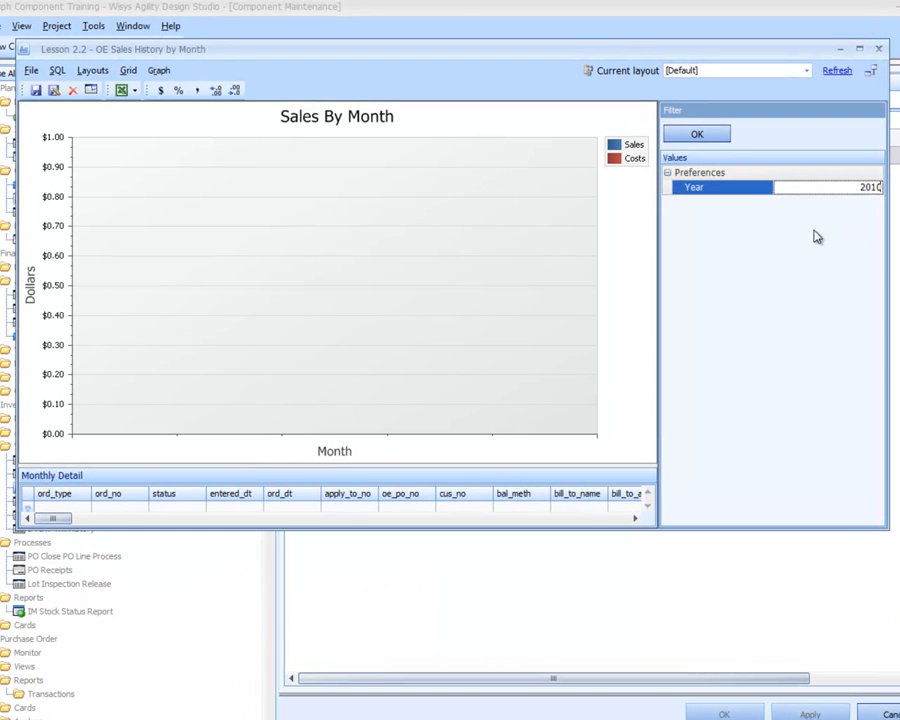
left_click(712, 135)
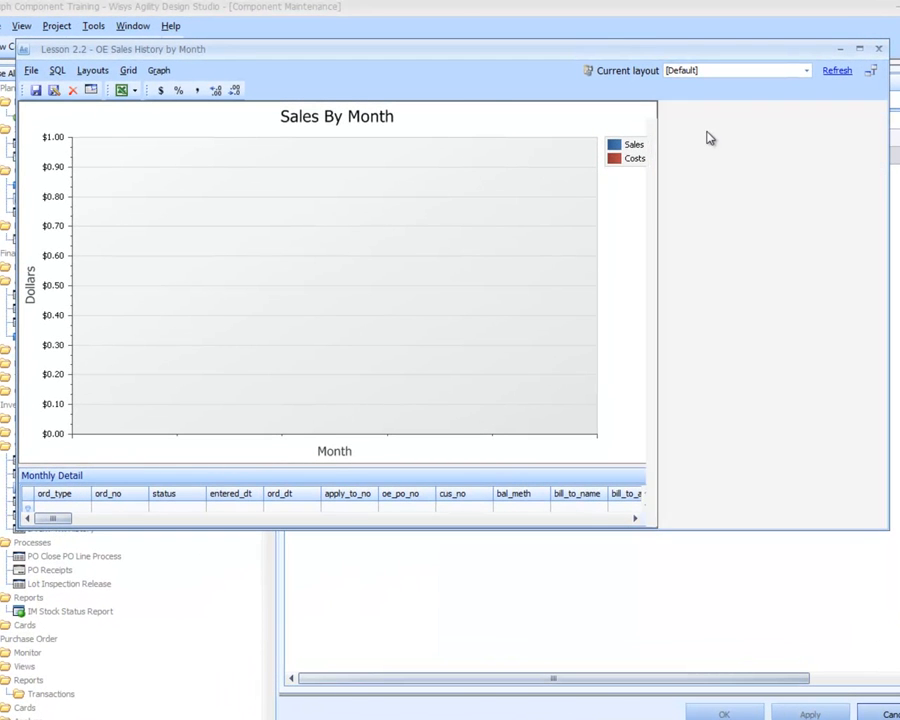
- Make the graph window taller and apply Mass Format Detail to the Monthly Detail grid
left_click_drag(497, 529, 508, 622)
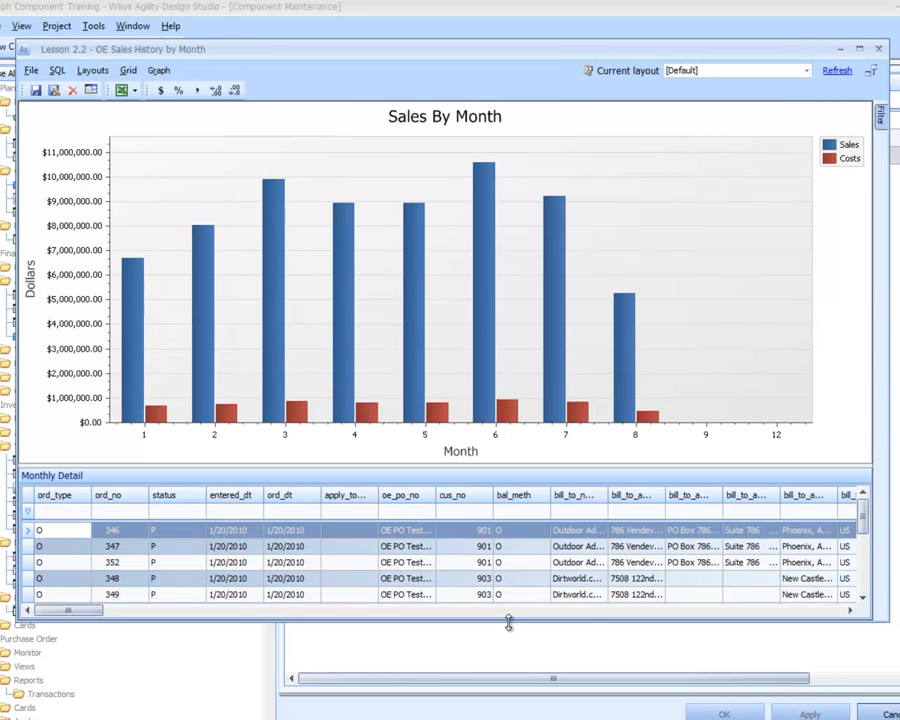
left_click(92, 71)
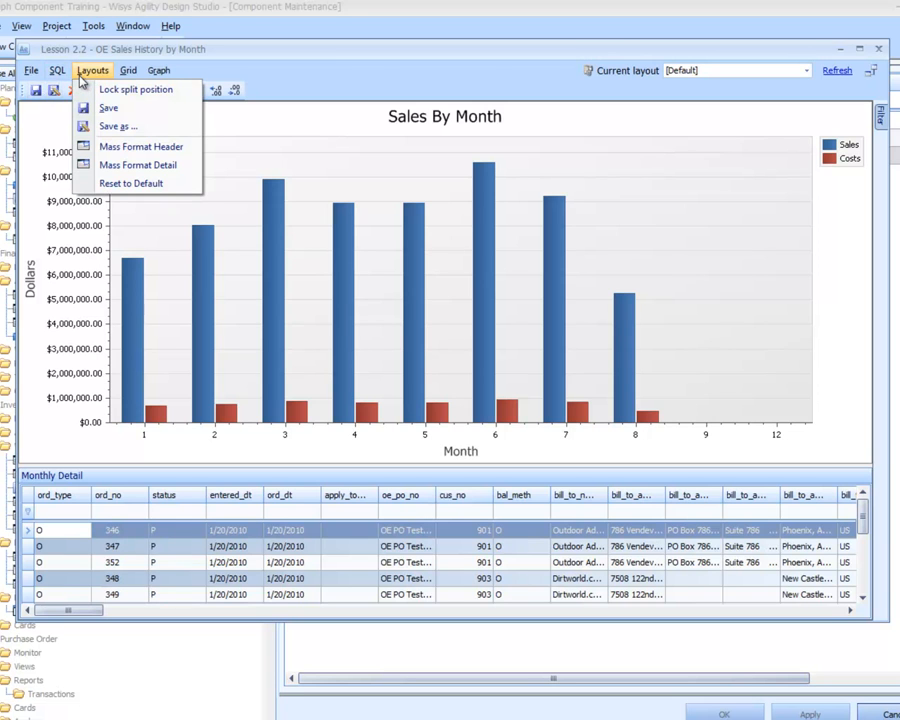
left_click(112, 164)
mouse_move(136, 310)
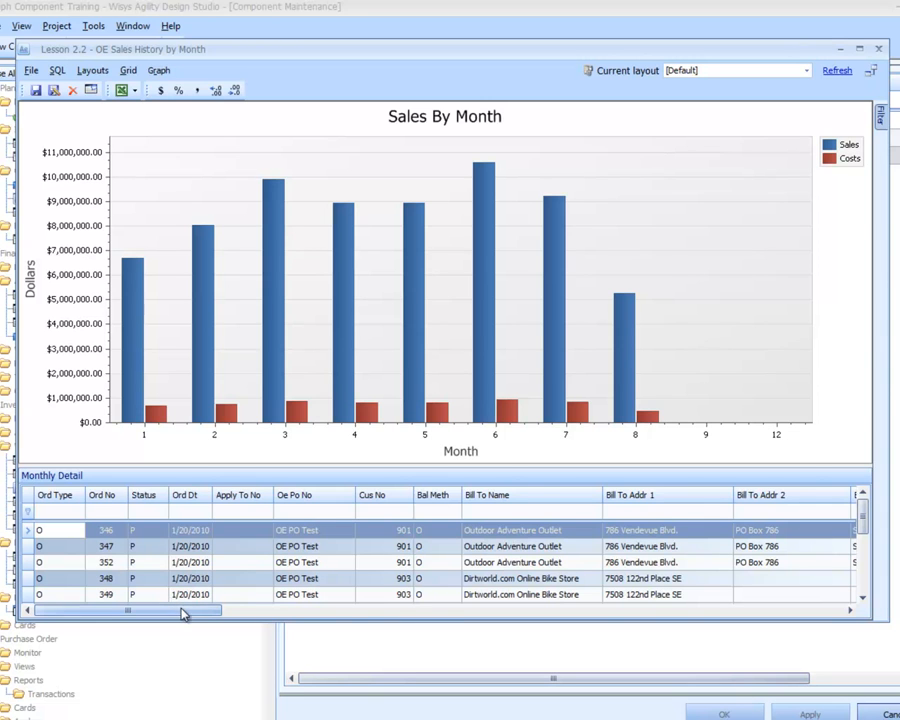
- Rearrange the Monthly Detail grid so that Inv No, sorted ascending, follows Ord Type and Inv Dt follows Ord Dt
left_click(325, 611)
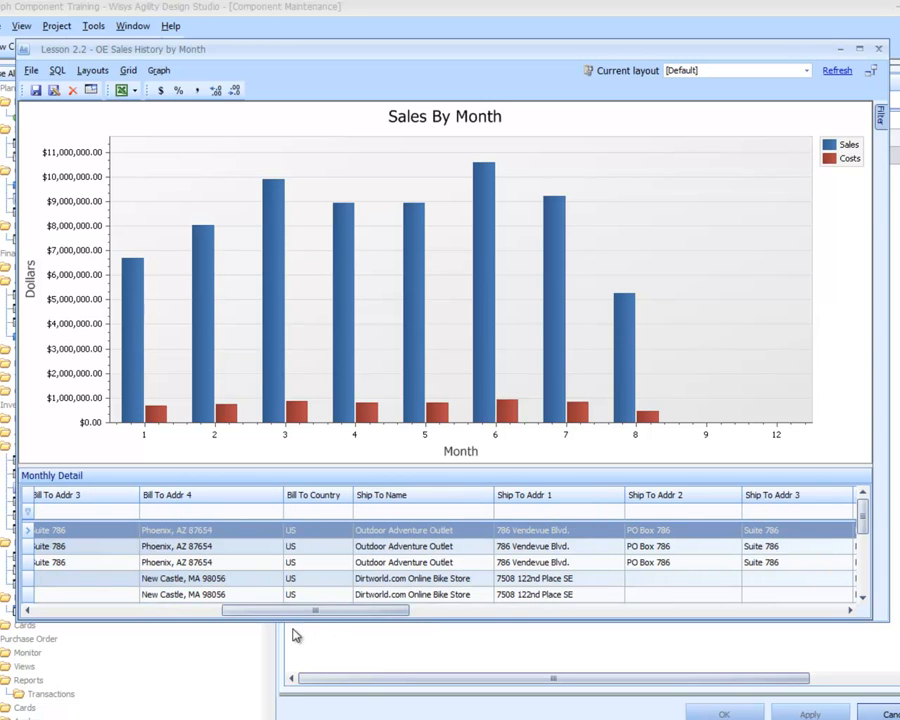
left_click_drag(300, 612, 522, 604)
left_click(740, 496)
left_click(735, 497)
left_click_drag(733, 497, 92, 497)
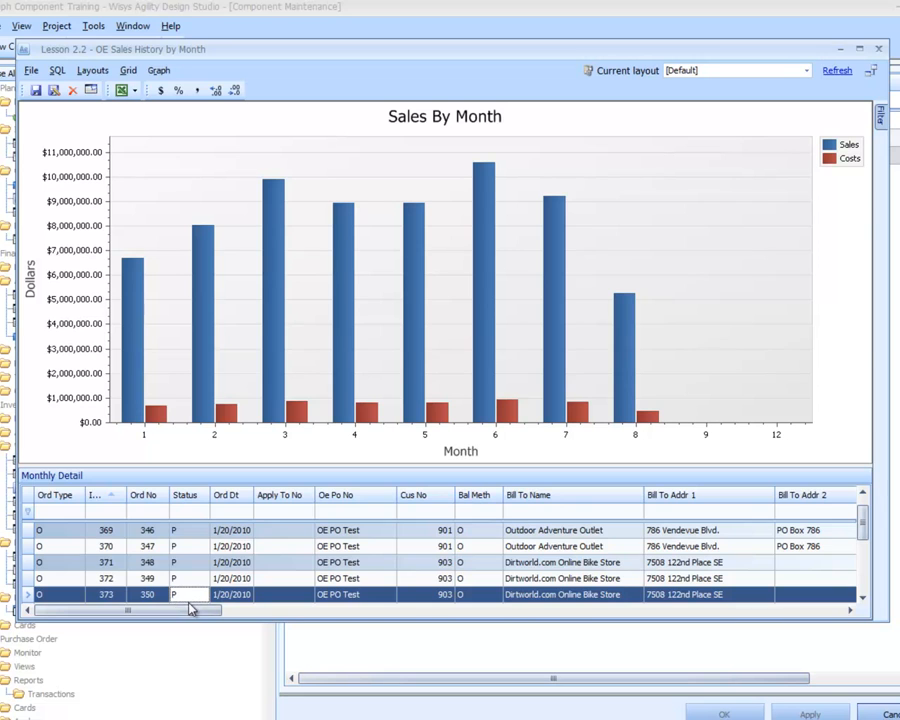
left_click_drag(188, 612, 671, 630)
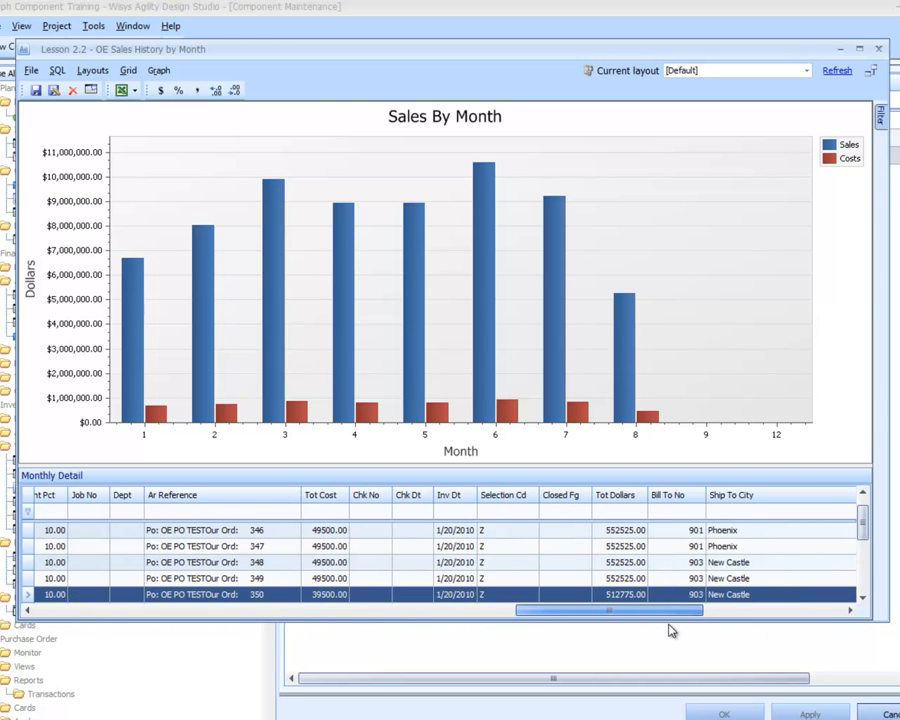
left_click_drag(452, 495, 266, 505)
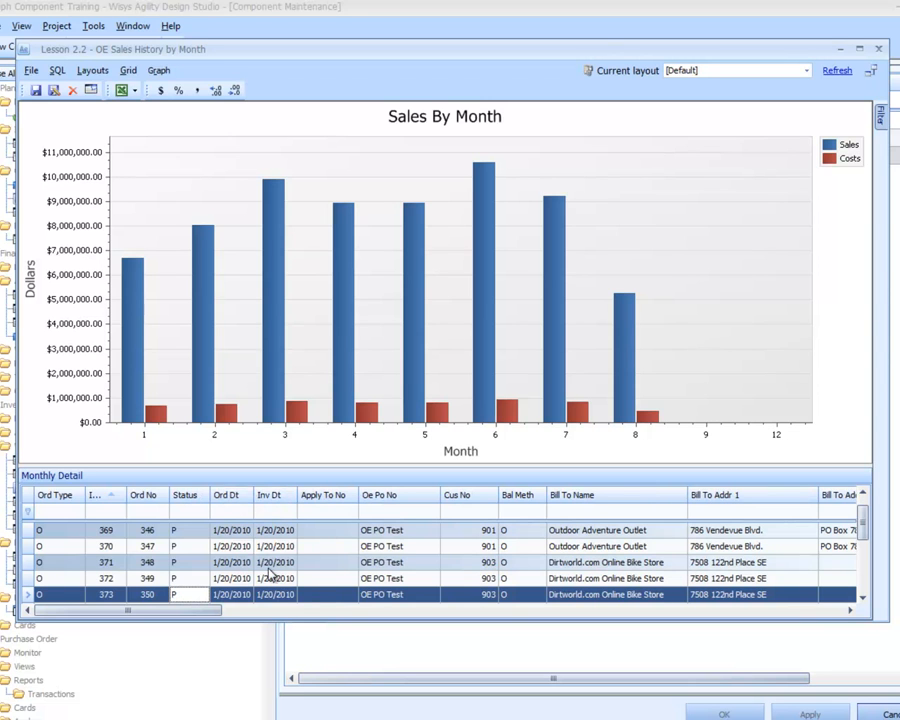
- Show month 4's orders in the detail grid, and drill down from the month 3 sales bar into the Lesson 2.1 grid, closing it after viewing
mouse_move(272, 368)
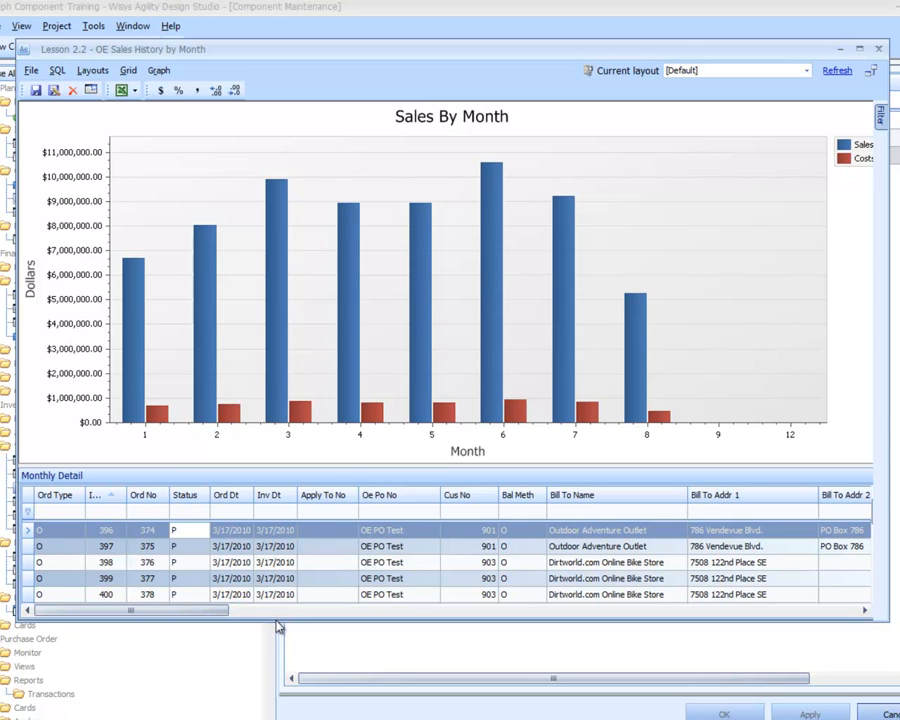
left_click(352, 404)
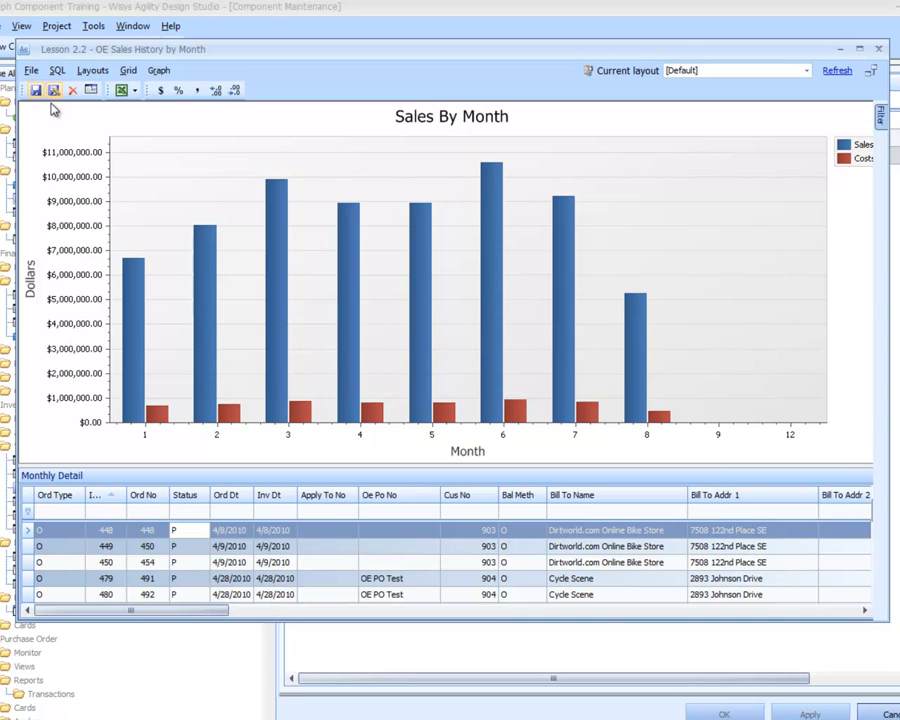
mouse_move(279, 329)
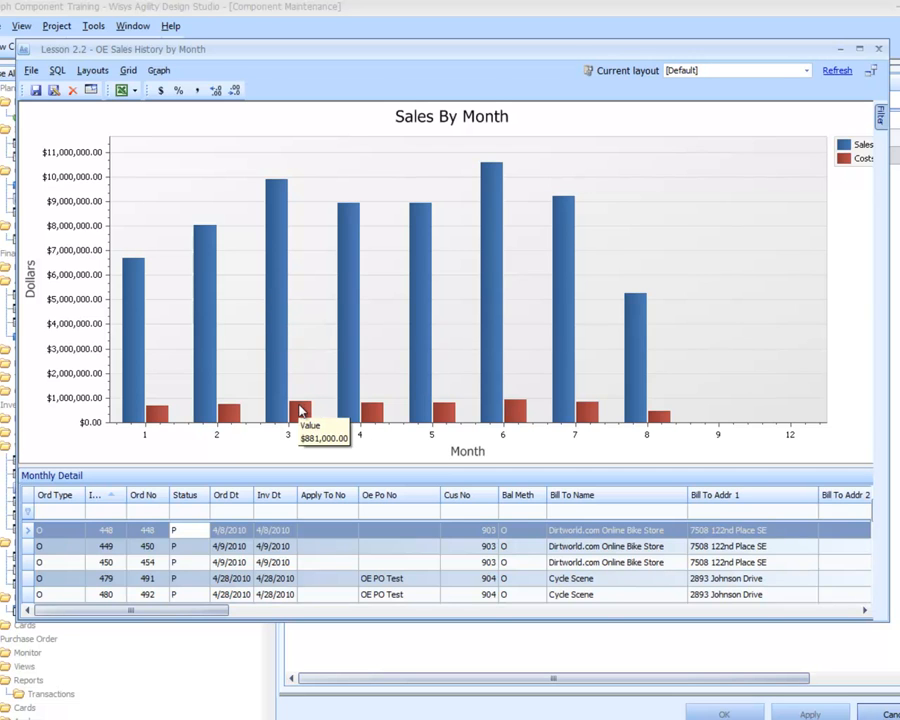
mouse_move(281, 275)
double_click(270, 250)
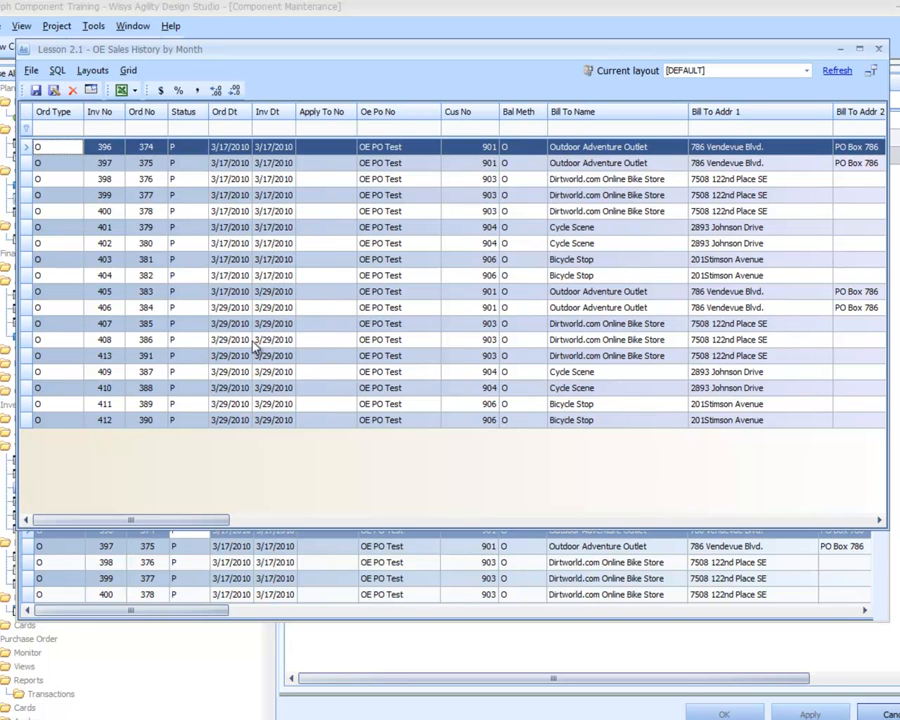
left_click(880, 50)
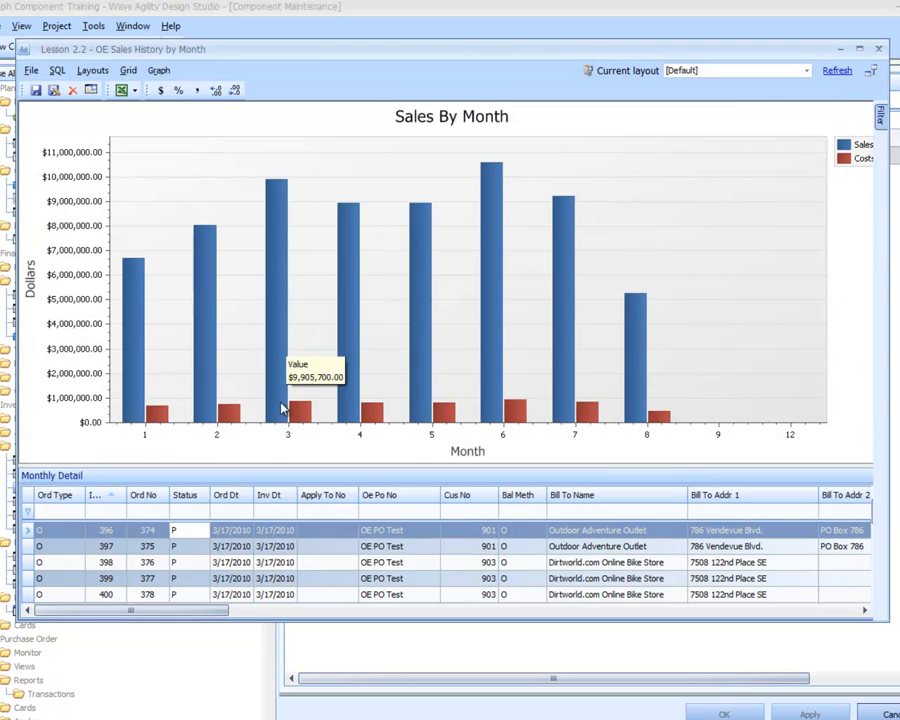
- Show month 4's orders from its costs bar, and drill down from its sales bar into the Lesson 2.1 grid, closing it after viewing
left_click(374, 418)
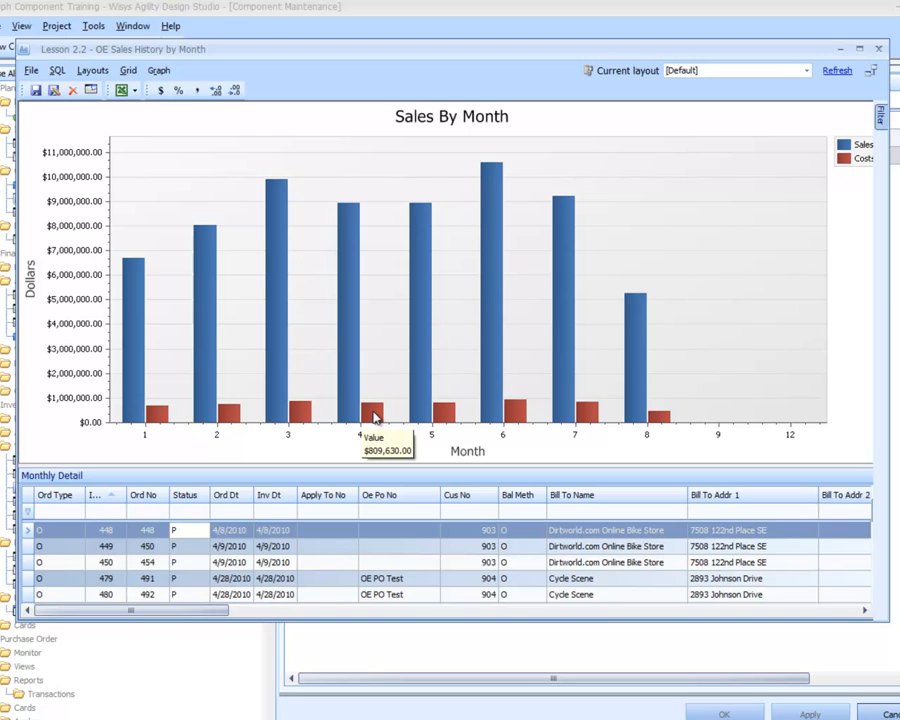
double_click(348, 352)
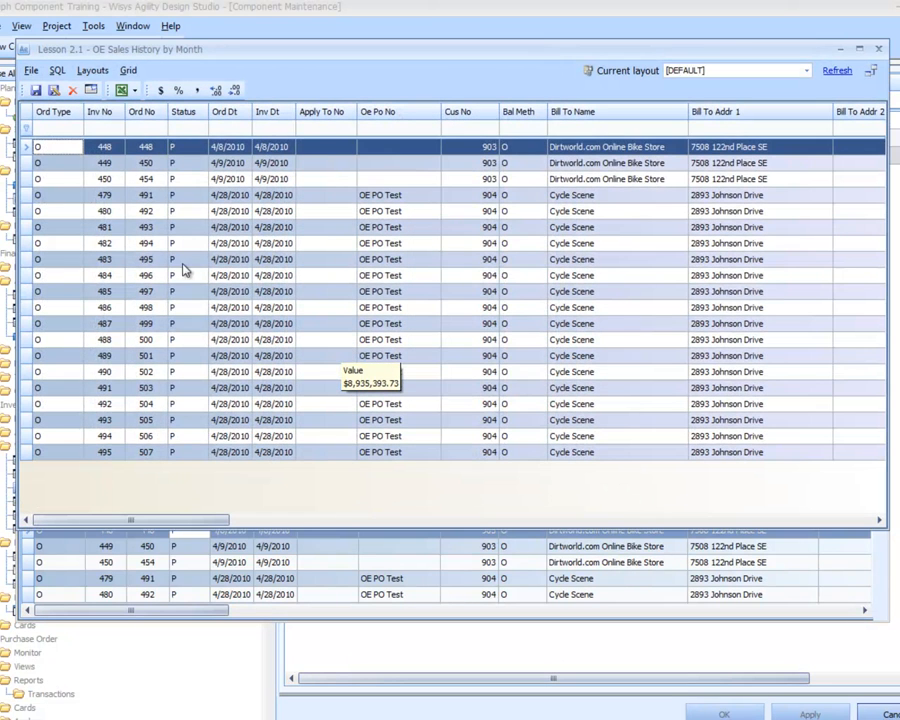
left_click(878, 50)
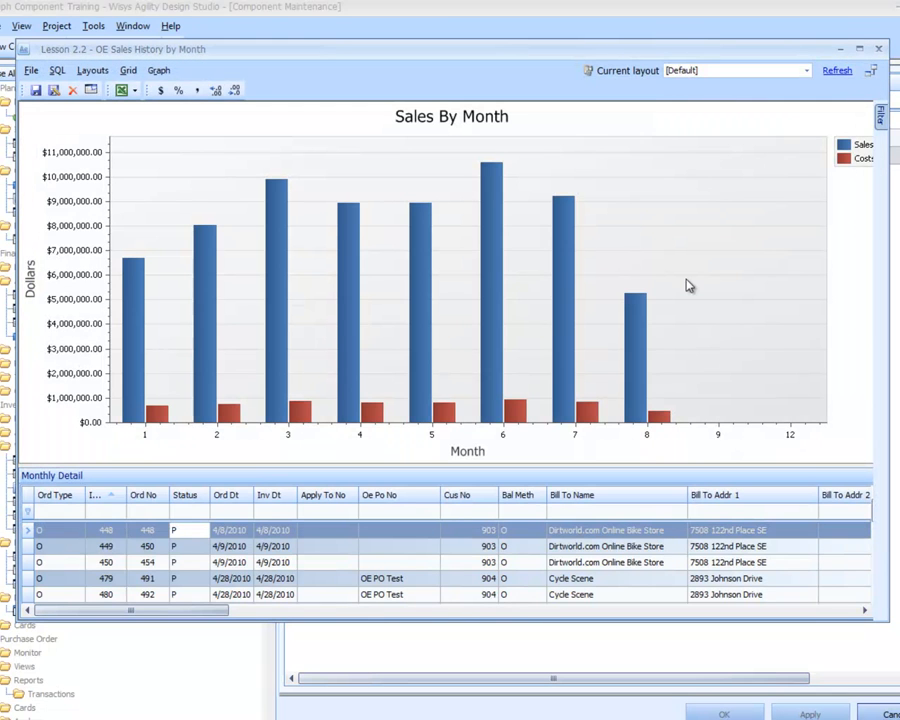